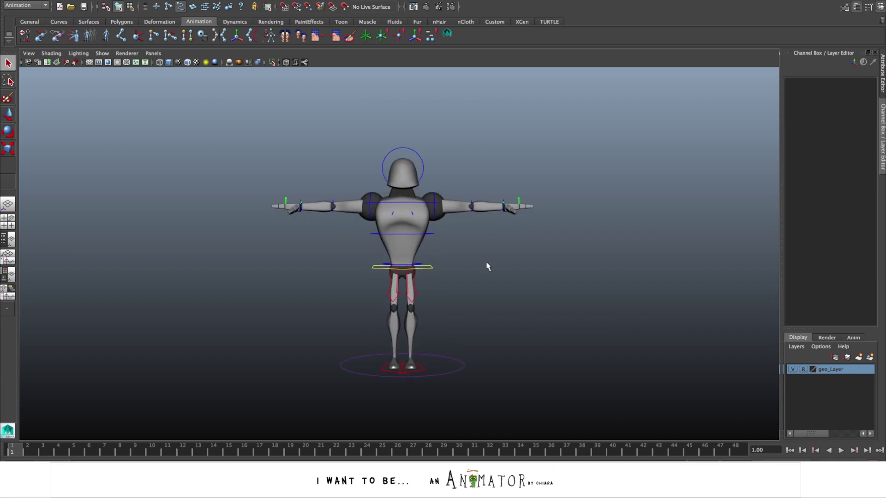
# - Examine the character rig and try out its upper-body, chest and foot controls
pyautogui.keyDown('alt'); pyautogui.moveTo(544, 302); pyautogui.dragTo(502, 302); pyautogui.keyUp('alt')
pyautogui.scroll(5, 502, 302)
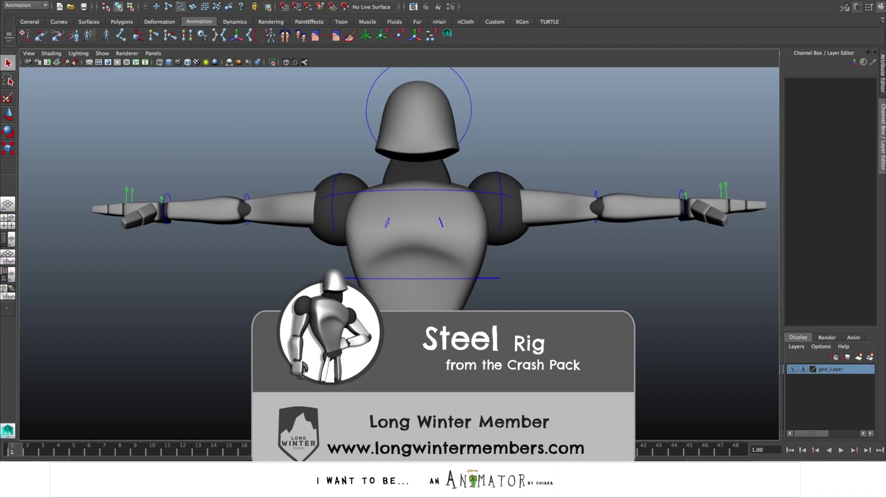
pyautogui.keyDown('alt'); pyautogui.moveTo(496, 256); pyautogui.dragTo(510, 283, button='right'); pyautogui.keyUp('alt')
pyautogui.keyDown('alt'); pyautogui.moveTo(510, 283); pyautogui.dragTo(465, 295); pyautogui.keyUp('alt')
pyautogui.keyDown('alt'); pyautogui.moveTo(464, 295); pyautogui.dragTo(416, 310, button='right'); pyautogui.keyUp('alt')
pyautogui.scroll(-4, 416, 310)
pyautogui.click(414, 240)
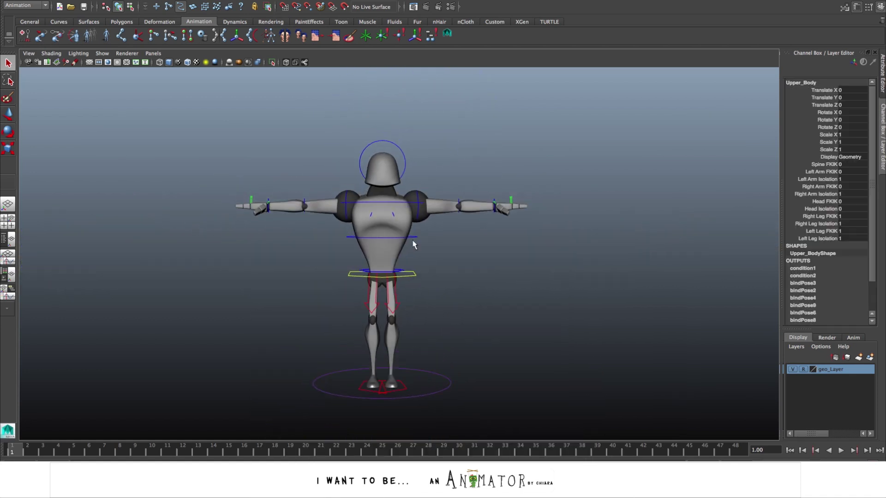
pyautogui.click(410, 204)
pyautogui.press('e')
pyautogui.moveTo(368, 228)
pyautogui.mouseDown()
pyautogui.moveTo(379, 218)
pyautogui.moveTo(366, 217)
pyautogui.mouseUp()
pyautogui.click(393, 382)
pyautogui.press('w')
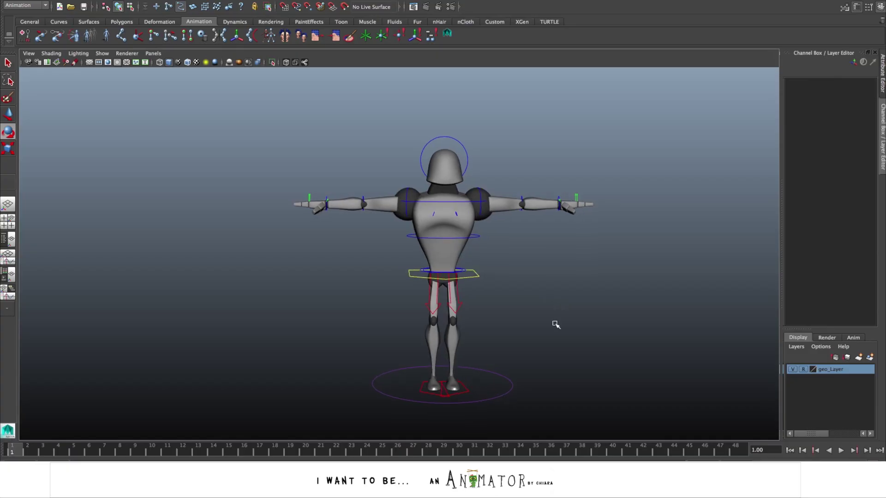
# - Set the timeline to end at frame 23 for the cycle, check its last frame and return to frame 1
pyautogui.moveTo(114, 447); pyautogui.dragTo(736, 446)
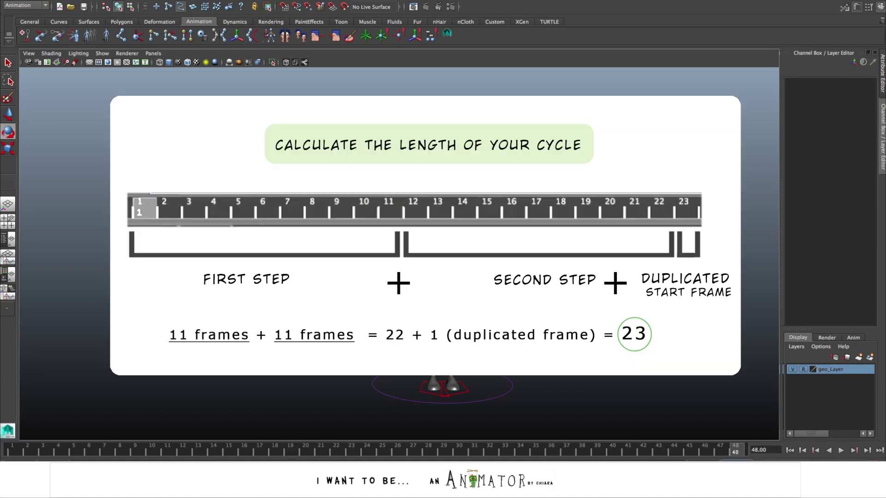
pyautogui.press('Return')
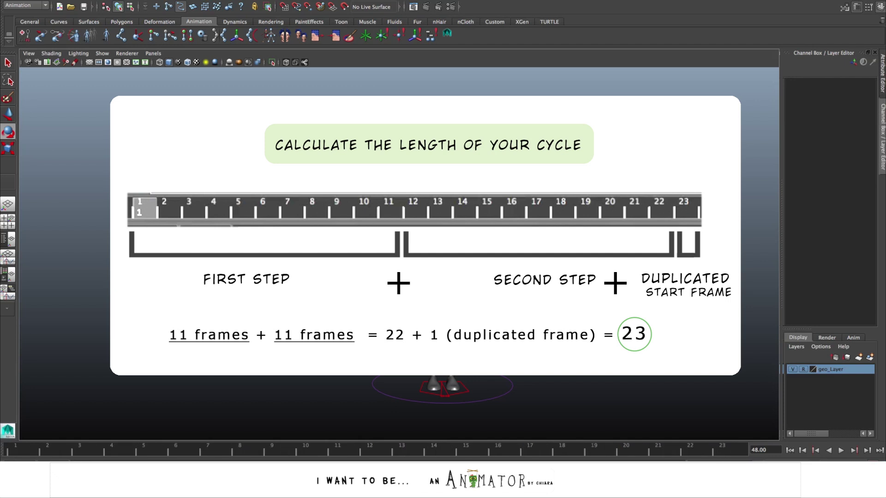
pyautogui.moveTo(631, 448); pyautogui.dragTo(730, 447)
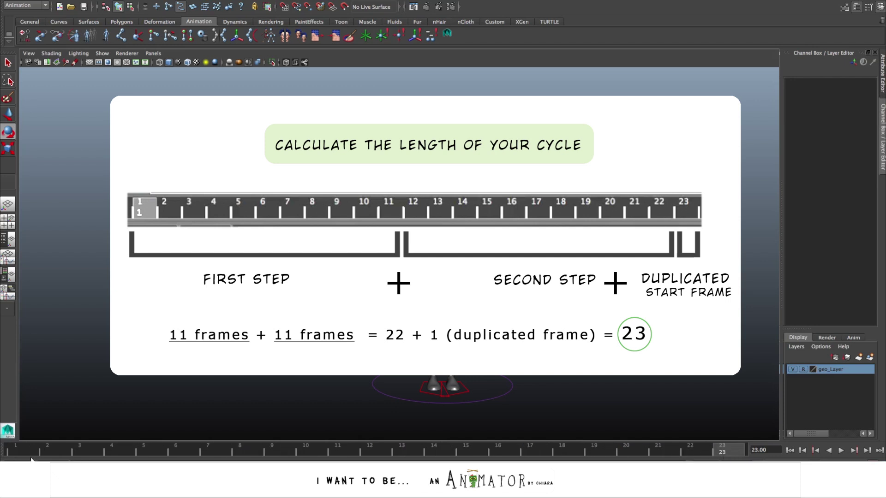
pyautogui.click(28, 450)
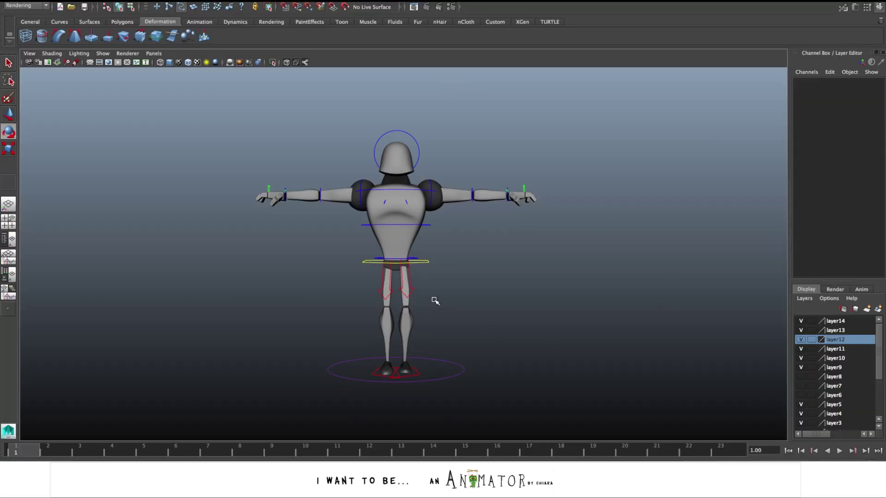
# - Toggle the surface selection filter and test picking the character's left leg and left arm
pyautogui.moveTo(209, 130); pyautogui.dragTo(602, 401)
pyautogui.click(427, 300)
pyautogui.click(193, 7)
pyautogui.click(410, 325)
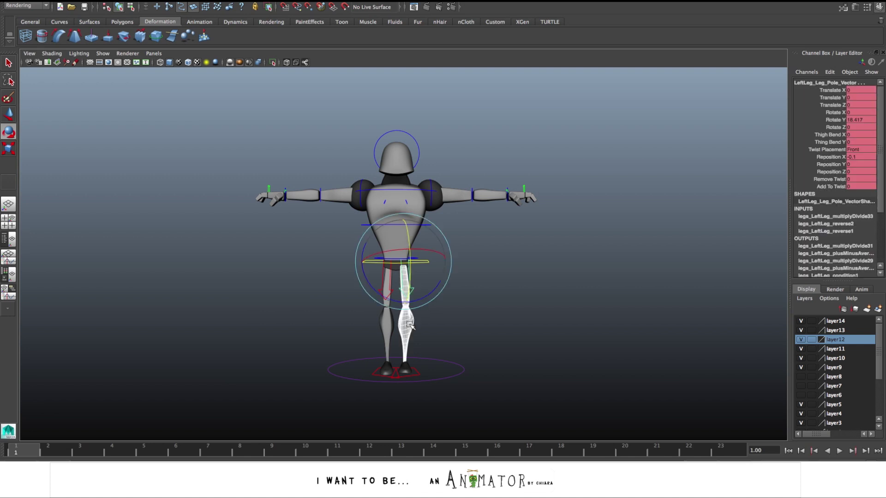
pyautogui.click(476, 197)
pyautogui.click(480, 294)
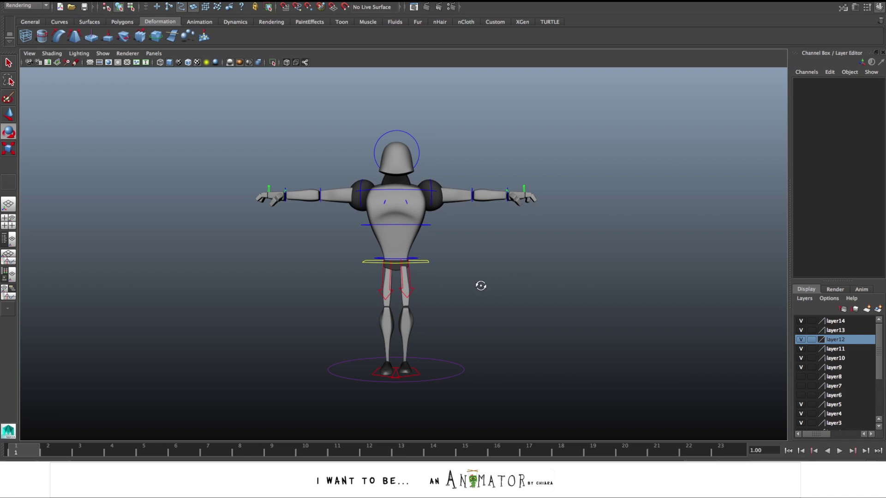
pyautogui.keyDown('alt'); pyautogui.moveTo(481, 287); pyautogui.dragTo(503, 296); pyautogui.keyUp('alt')
pyautogui.keyDown('alt'); pyautogui.moveTo(506, 298); pyautogui.dragTo(509, 300, button='middle'); pyautogui.keyUp('alt')
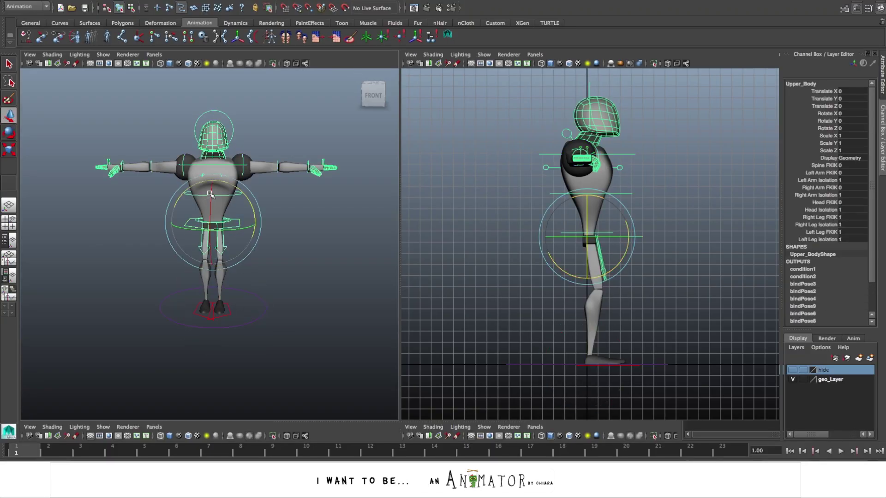
# - Lower the body slightly and spread the feet, with Translate Z about 6 for the left foot and -6.5 for the right
pyautogui.press('w')
pyautogui.moveTo(211, 192); pyautogui.dragTo(212, 195)
pyautogui.click(229, 313)
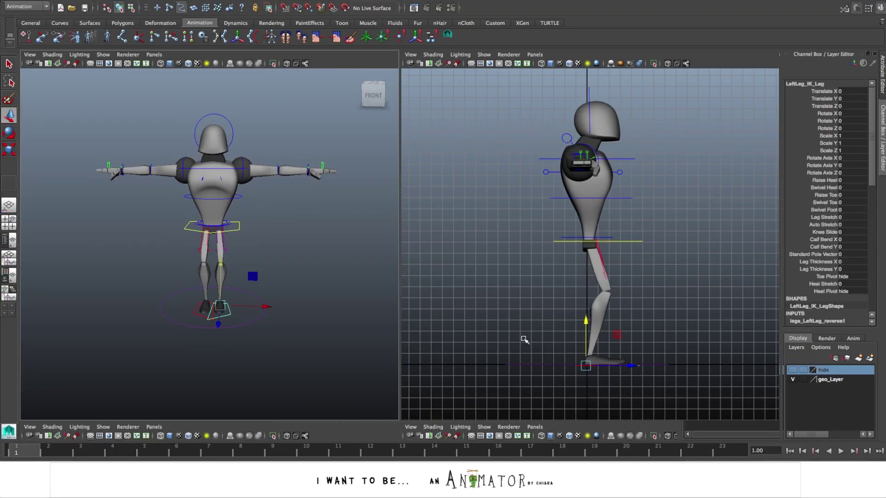
pyautogui.moveTo(632, 366); pyautogui.dragTo(710, 353)
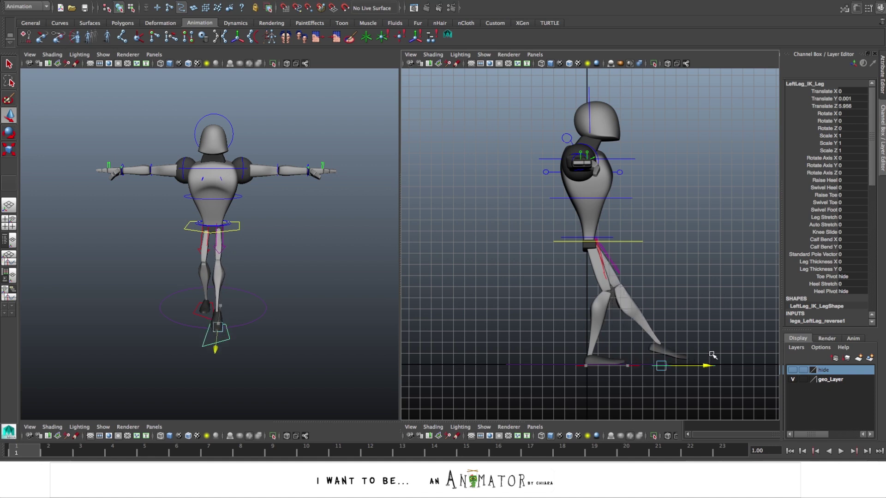
pyautogui.click(203, 310)
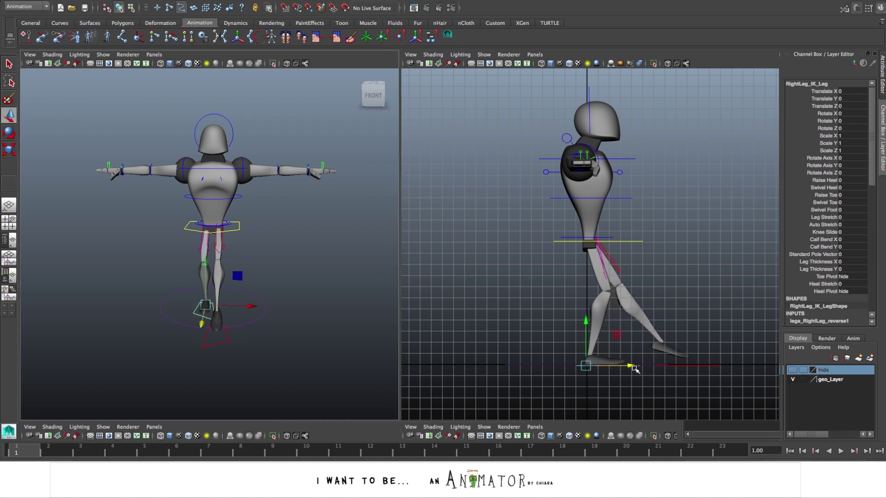
pyautogui.moveTo(632, 368); pyautogui.dragTo(562, 367)
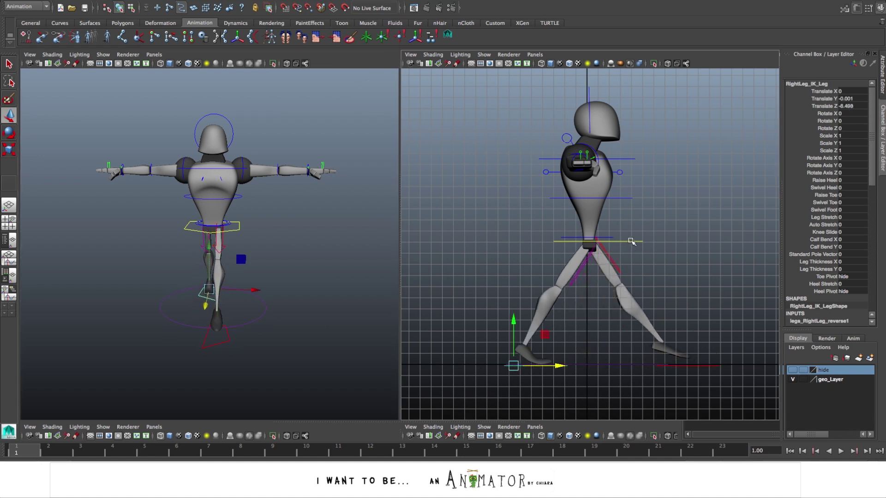
# - Lower the upper-body control further and lean it forward to a Rotate X of about 22
pyautogui.click(631, 241)
pyautogui.moveTo(592, 224); pyautogui.dragTo(623, 231)
pyautogui.press('e')
# - Tilt the left foot's toes up to Rotate X about -49.9 and raise the body to Translate Y about -1.25
pyautogui.click(216, 340)
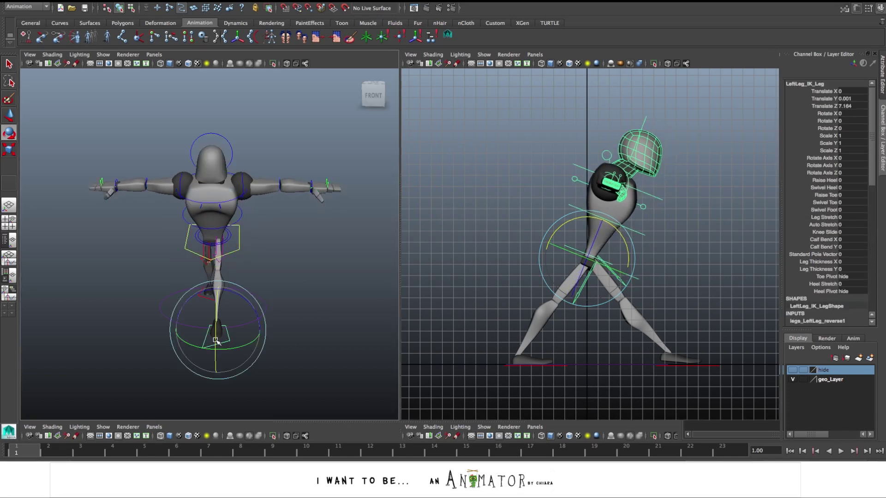
pyautogui.moveTo(215, 340); pyautogui.dragTo(217, 301)
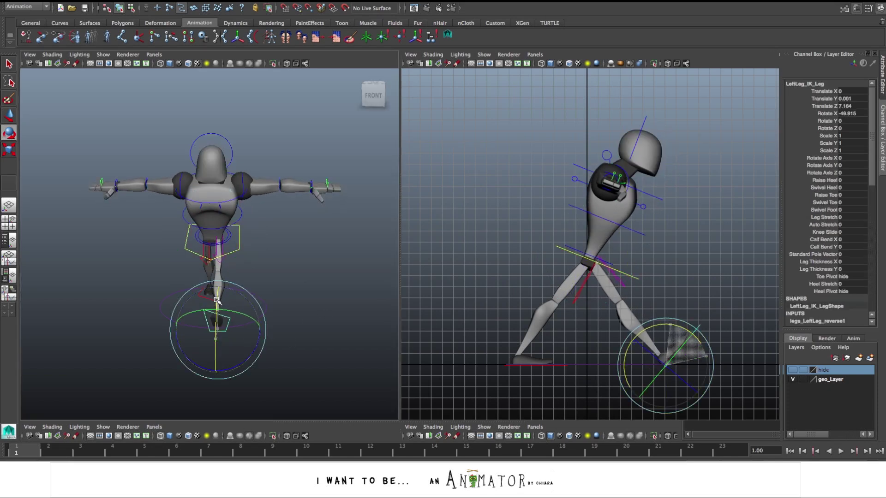
pyautogui.click(629, 275)
pyautogui.press('w')
pyautogui.moveTo(588, 236); pyautogui.dragTo(588, 228)
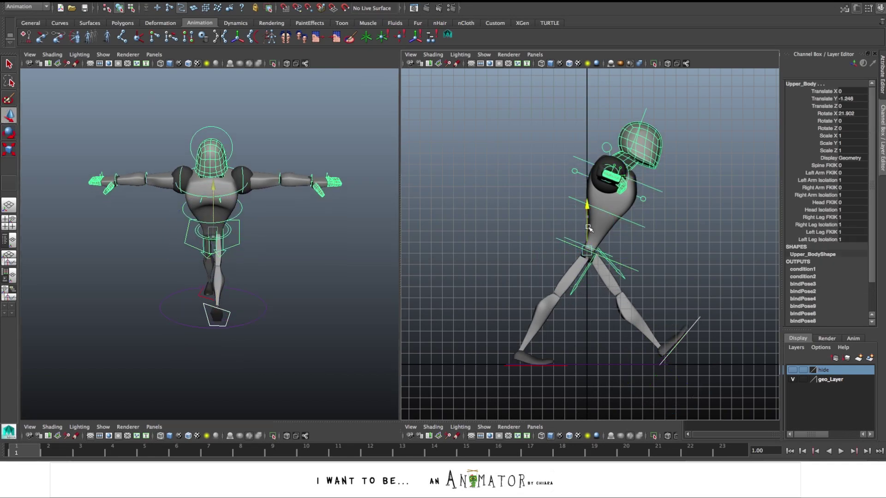
# - Rotate the right foot toes-down and lift it behind the body in the side view
pyautogui.click(553, 365)
pyautogui.moveTo(515, 324); pyautogui.dragTo(536, 319)
pyautogui.press('e')
pyautogui.press('w')
pyautogui.moveTo(493, 273); pyautogui.dragTo(494, 249)
pyautogui.moveTo(536, 295); pyautogui.dragTo(524, 295)
# - Twist the upper-body control around its vertical axis so the character's left side turns back
pyautogui.click(638, 271)
pyautogui.keyDown('alt'); pyautogui.moveTo(303, 298); pyautogui.dragTo(296, 267); pyautogui.keyUp('alt')
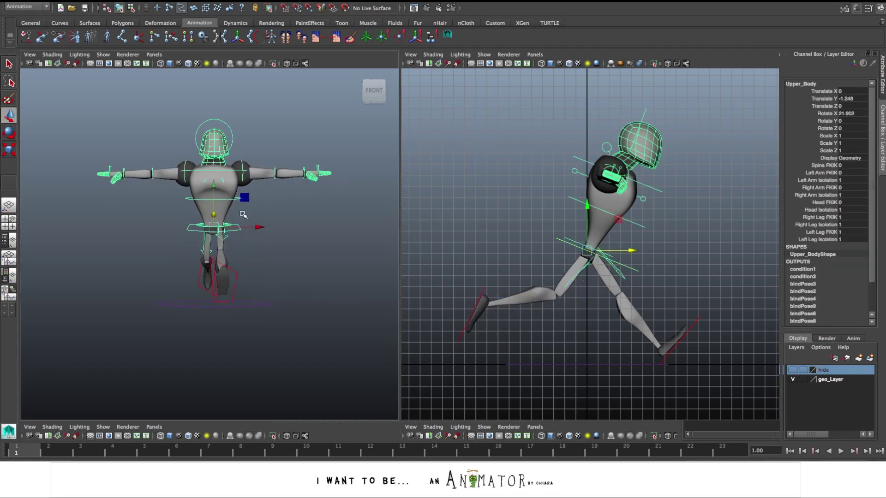
pyautogui.press('space')
pyautogui.scroll(3, 243, 217)
pyautogui.press('e')
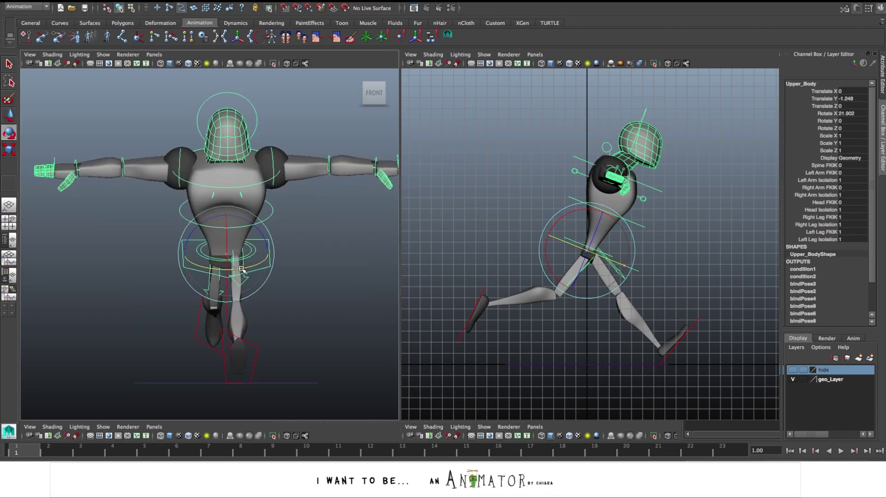
pyautogui.moveTo(241, 269); pyautogui.dragTo(247, 268)
# - Rotate the right clavicle control forward and the left clavicle control backward
pyautogui.click(247, 185)
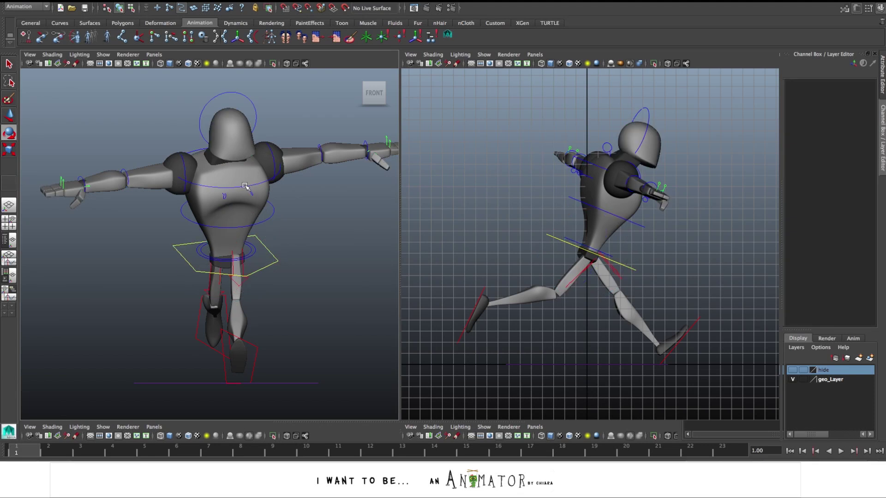
pyautogui.click(231, 200)
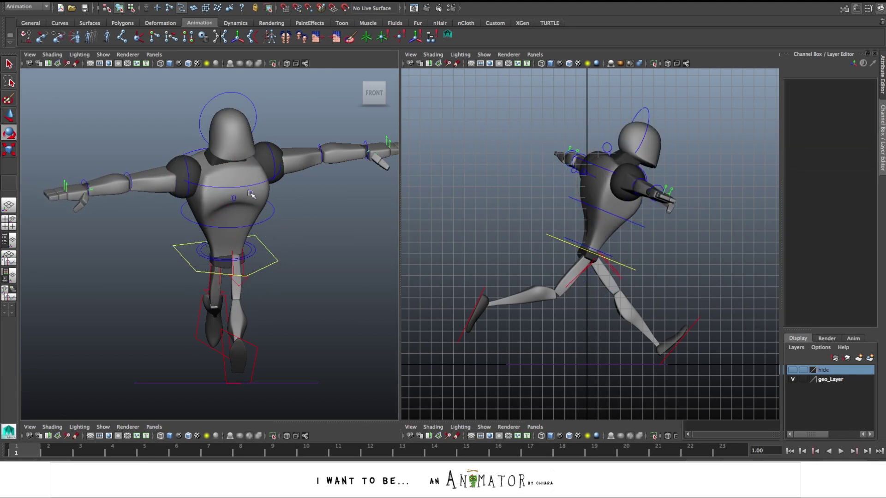
pyautogui.click(296, 217)
pyautogui.moveTo(232, 199); pyautogui.dragTo(257, 227)
# - Swing the right upper arm forward to a Rotate Y of about -54 and bend the right elbow
pyautogui.click(187, 188)
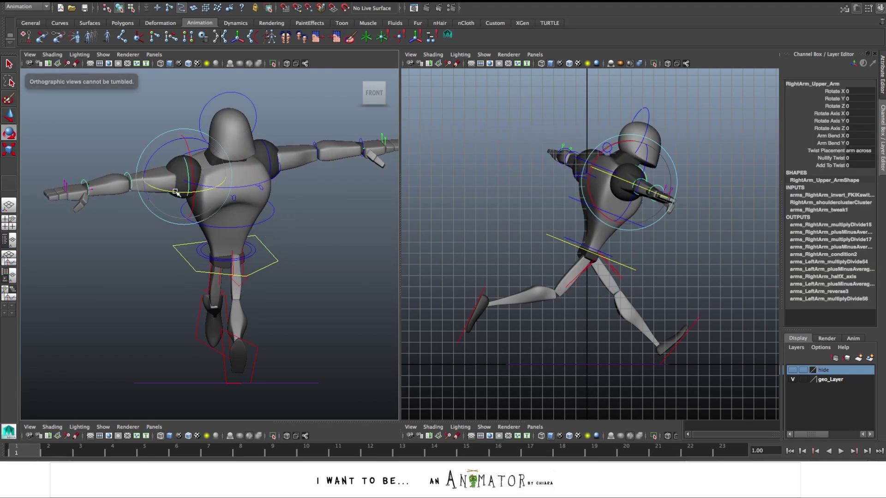
pyautogui.moveTo(171, 191); pyautogui.dragTo(226, 221)
pyautogui.click(142, 188)
pyautogui.click(159, 190)
pyautogui.click(278, 222)
pyautogui.click(194, 220)
pyautogui.click(323, 189)
# - Lower the right upper arm beside the torso and adjust the right forearm's angle
pyautogui.click(188, 170)
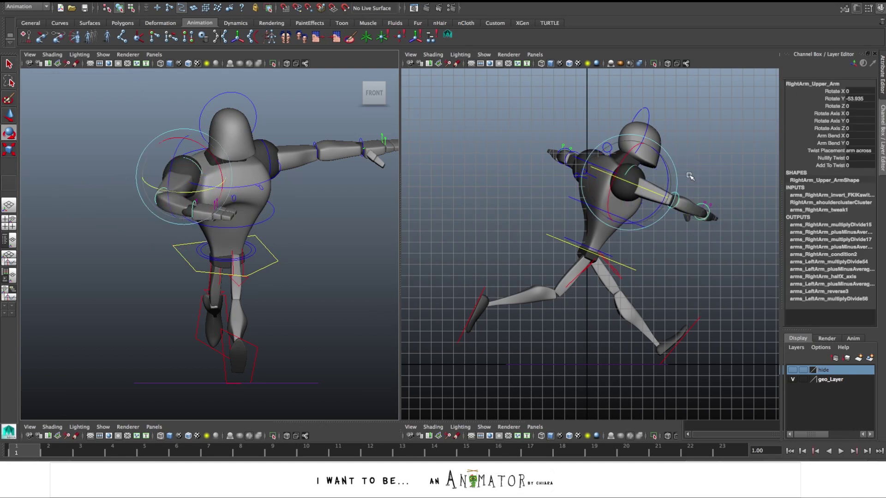
pyautogui.moveTo(667, 175); pyautogui.dragTo(641, 238)
pyautogui.click(655, 229)
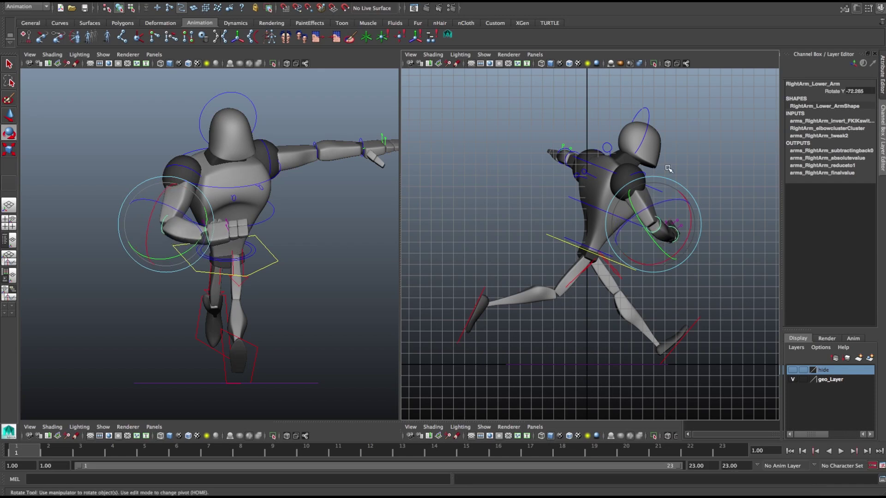
pyautogui.click(641, 172)
pyautogui.moveTo(632, 168); pyautogui.dragTo(621, 175)
# - Bend the left elbow and hand, and rotate the left upper arm down and behind the torso
pyautogui.click(275, 173)
pyautogui.click(316, 144)
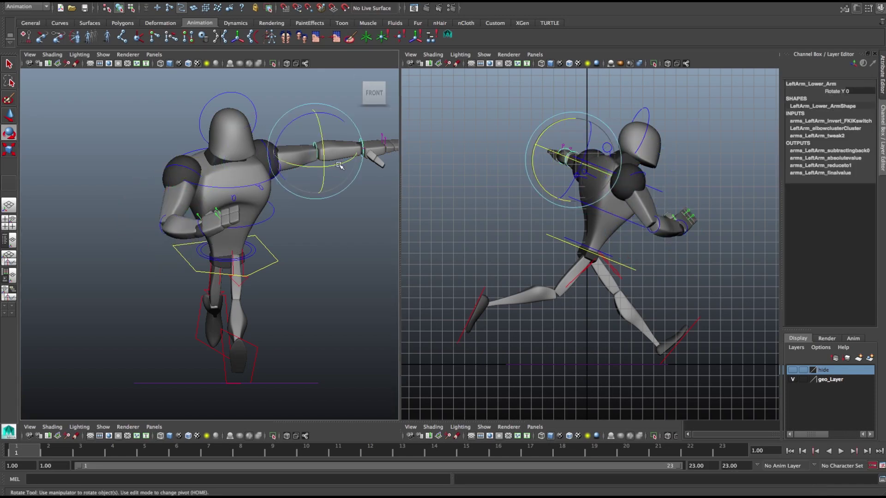
pyautogui.moveTo(339, 165); pyautogui.dragTo(310, 200)
pyautogui.click(261, 140)
pyautogui.click(340, 160)
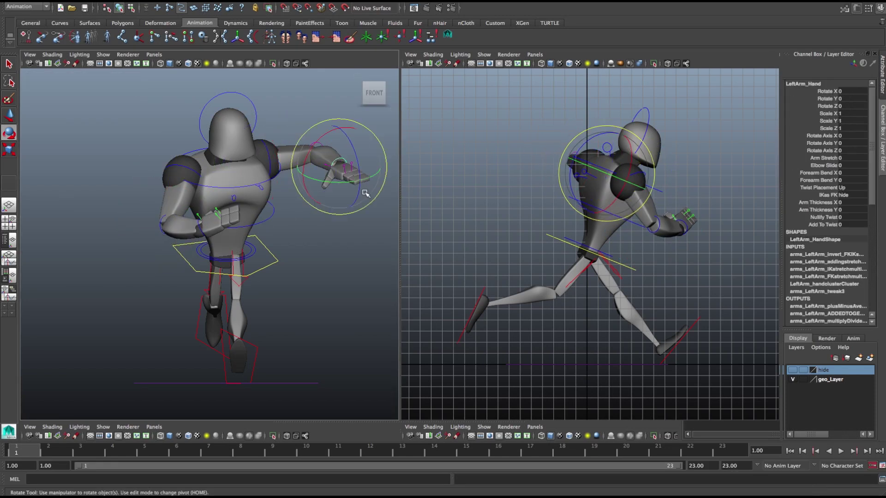
pyautogui.moveTo(363, 190); pyautogui.dragTo(352, 197)
pyautogui.press('Up')
pyautogui.moveTo(266, 146); pyautogui.dragTo(277, 171)
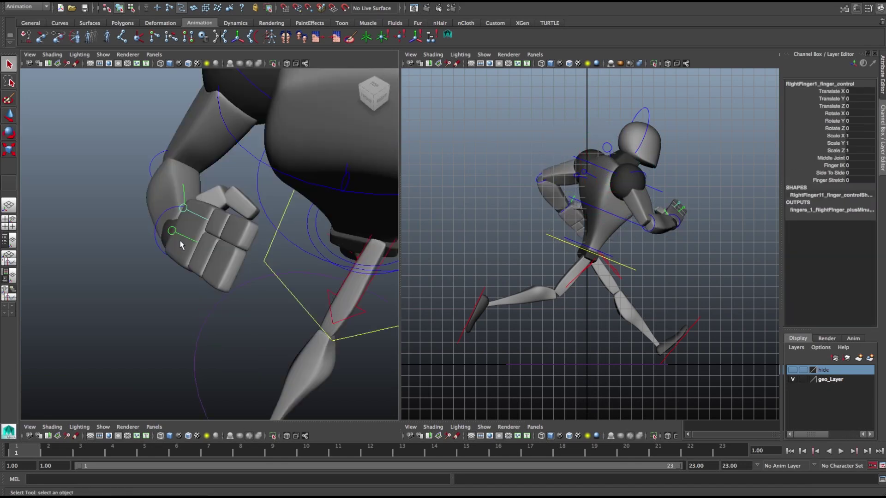
# - Curl the fingers into fists, with the left fingers' Middle Joint at about -85.2
pyautogui.keyDown('alt'); pyautogui.moveTo(180, 245); pyautogui.dragTo(292, 240); pyautogui.keyUp('alt')
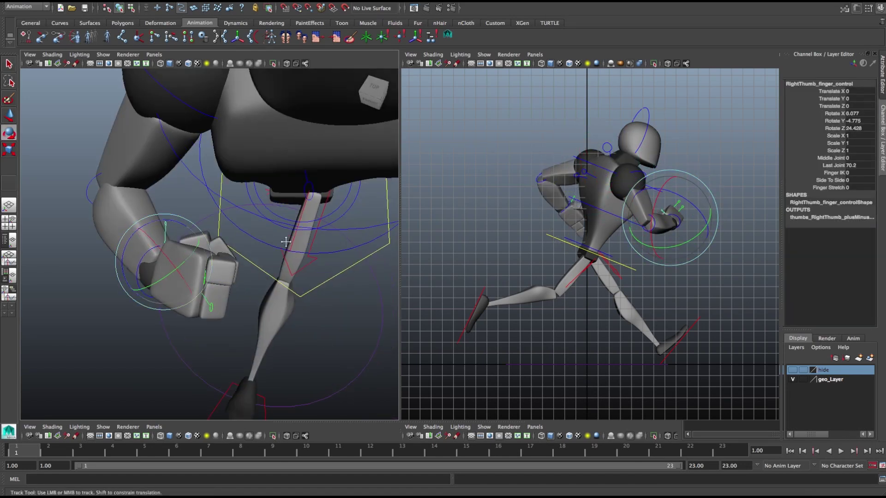
pyautogui.moveTo(314, 179); pyautogui.dragTo(285, 179, button='middle')
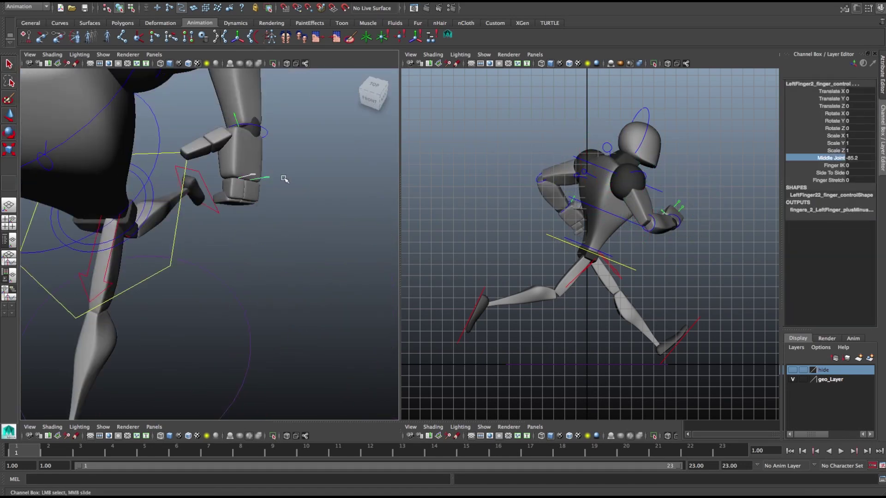
pyautogui.press('e')
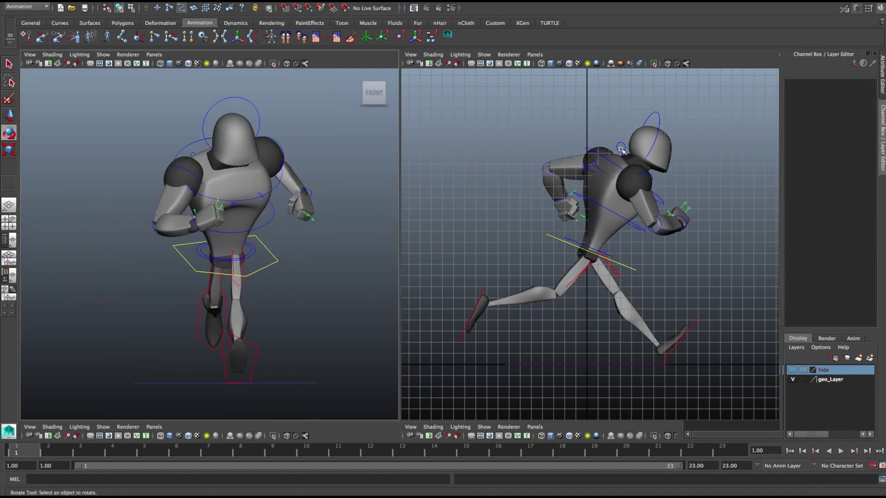
# - Rotate the neck to Rotate Z 6.151 and the head to about X -18.6, Y -3, Z -10.9 so it looks straight ahead
pyautogui.click(621, 149)
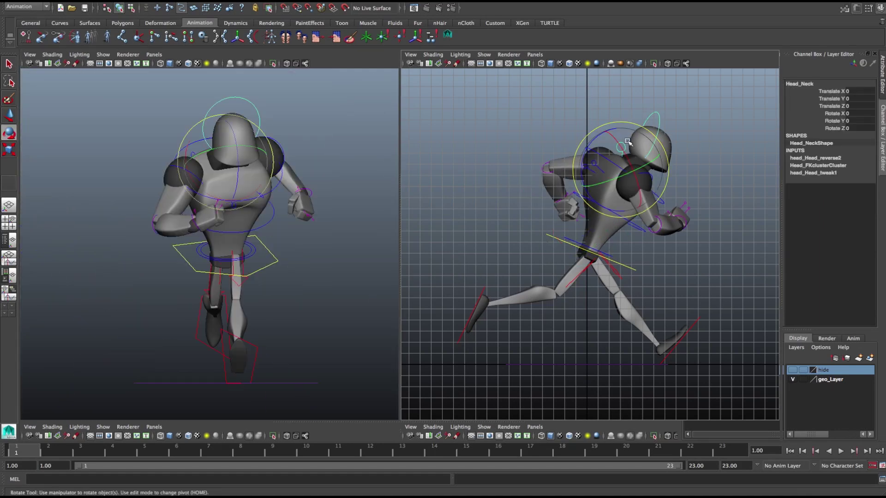
pyautogui.moveTo(621, 132); pyautogui.dragTo(611, 131)
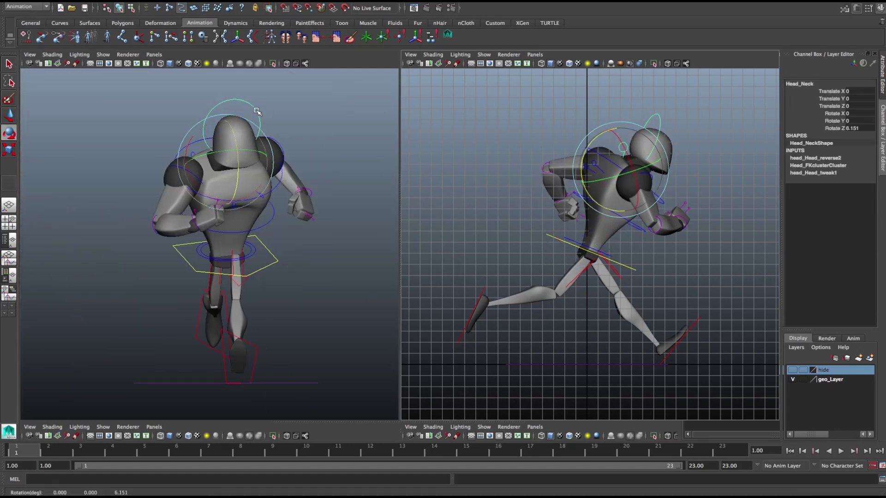
pyautogui.click(253, 158)
pyautogui.moveTo(257, 170)
pyautogui.mouseDown()
pyautogui.moveTo(233, 161)
pyautogui.moveTo(233, 152)
pyautogui.moveTo(246, 179)
pyautogui.mouseUp()
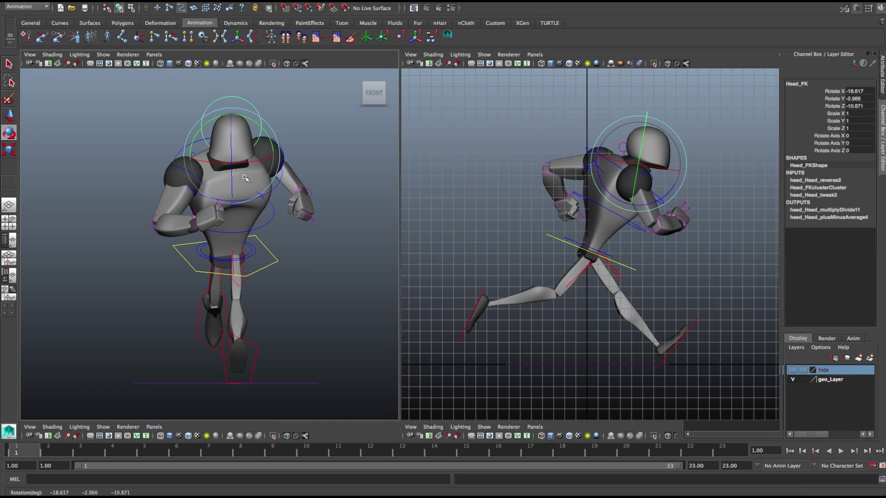
# - Select all of the character's rig controls and key the pose at frame 1
pyautogui.moveTo(122, 104); pyautogui.dragTo(389, 374)
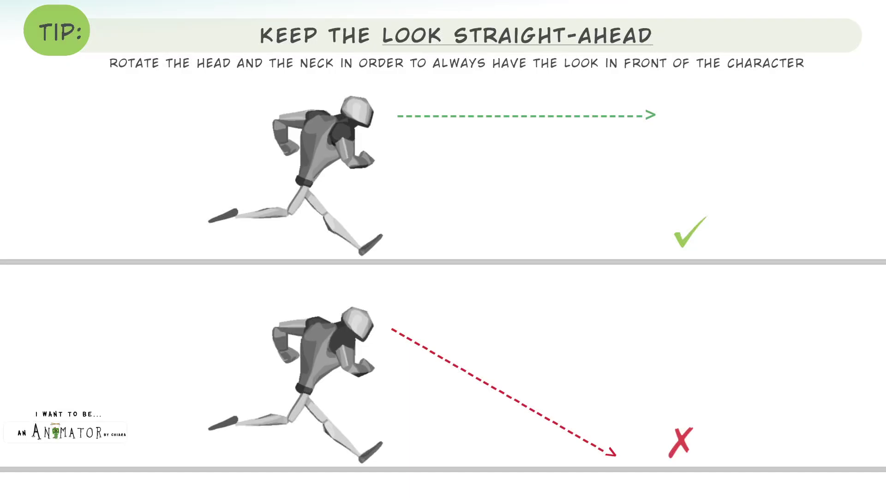
pyautogui.moveTo(113, 134); pyautogui.dragTo(321, 303)
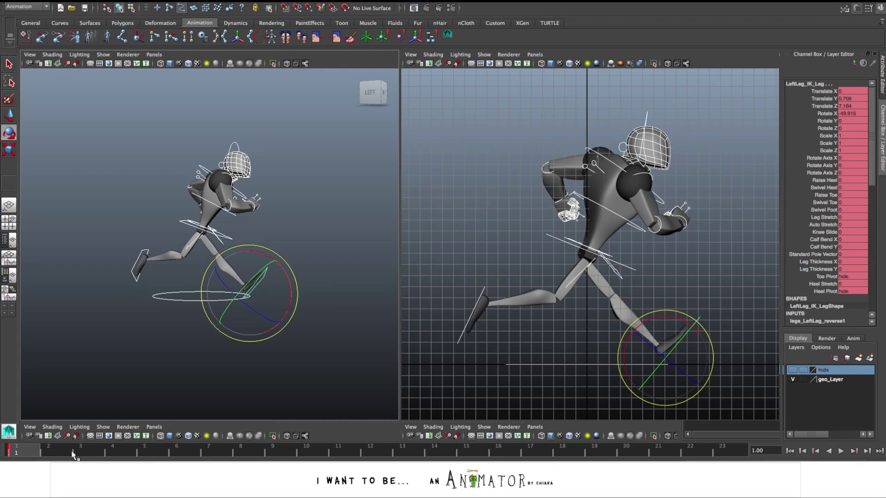
# - Key the full contact pose at frames 23 and 12 for all of the rig controls
pyautogui.click(722, 450)
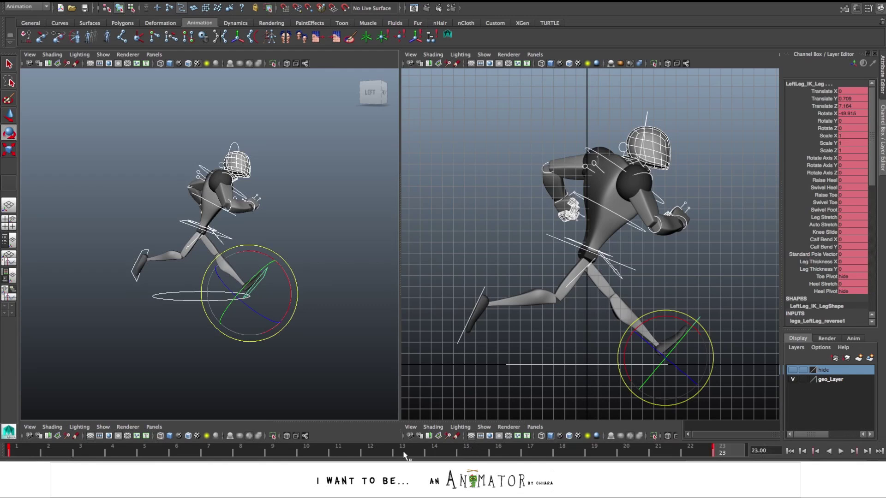
pyautogui.click(387, 452)
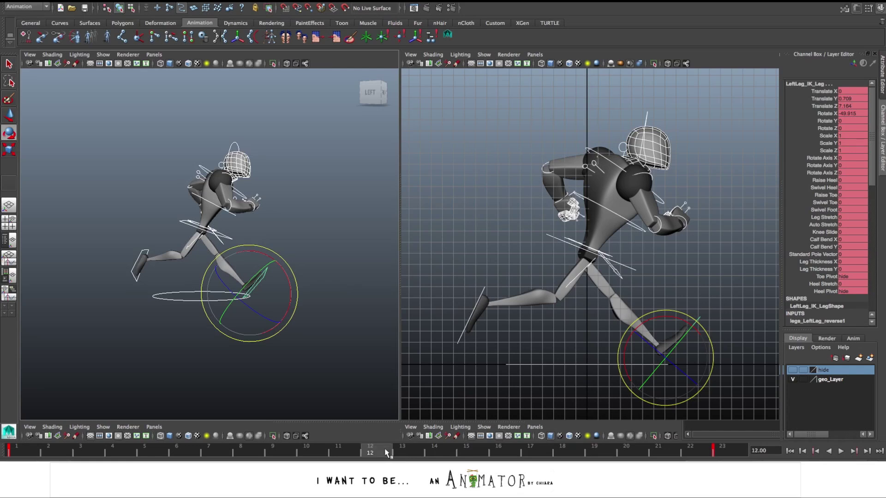
pyautogui.click(293, 362)
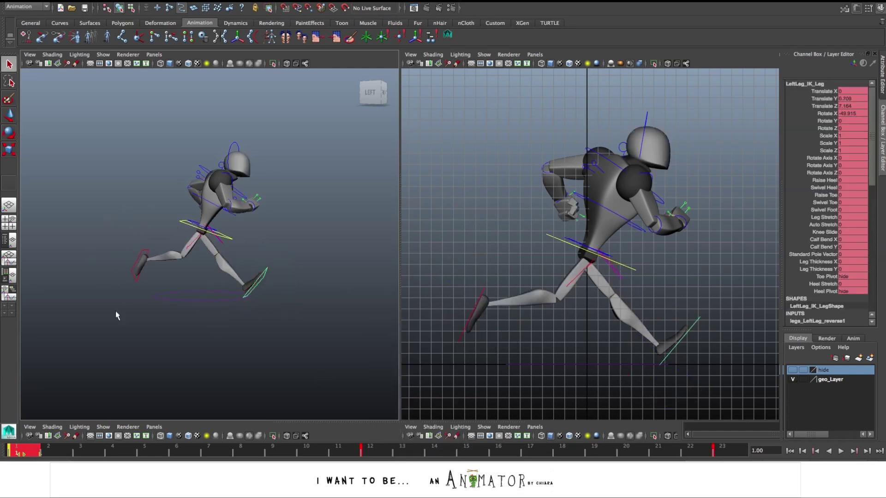
# - Copy the left and right foot controls' frame 1 keys and paste them onto the opposite foot controls at frame 12
pyautogui.click(379, 451)
pyautogui.rightClick(371, 449)
pyautogui.click(477, 342)
pyautogui.click(716, 452)
pyautogui.click(23, 451)
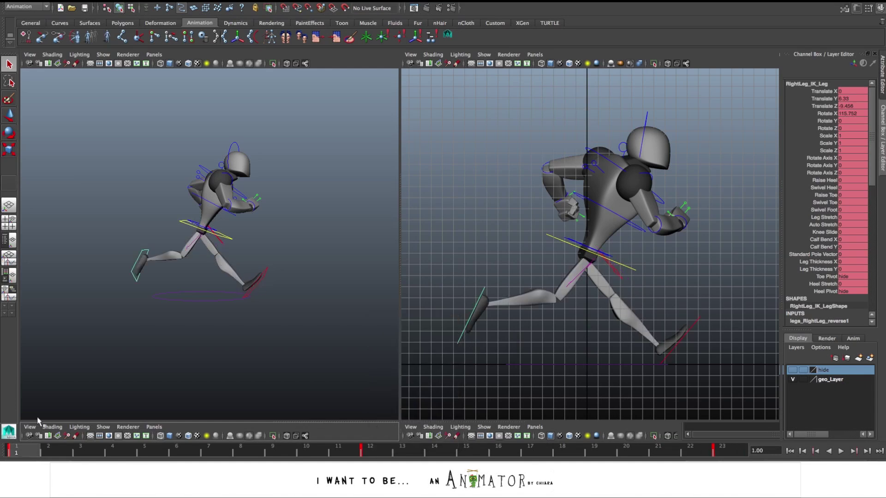
pyautogui.click(257, 281)
pyautogui.click(376, 452)
pyautogui.rightClick(371, 449)
pyautogui.click(476, 338)
# - Copy the remaining paired controls' frame 1 keys and paste them onto the opposite side at frame 12 to mirror the contact pose
pyautogui.click(23, 451)
pyautogui.rightClick(28, 449)
pyautogui.click(57, 329)
pyautogui.click(376, 452)
pyautogui.click(478, 342)
pyautogui.rightClick(371, 449)
pyautogui.click(475, 338)
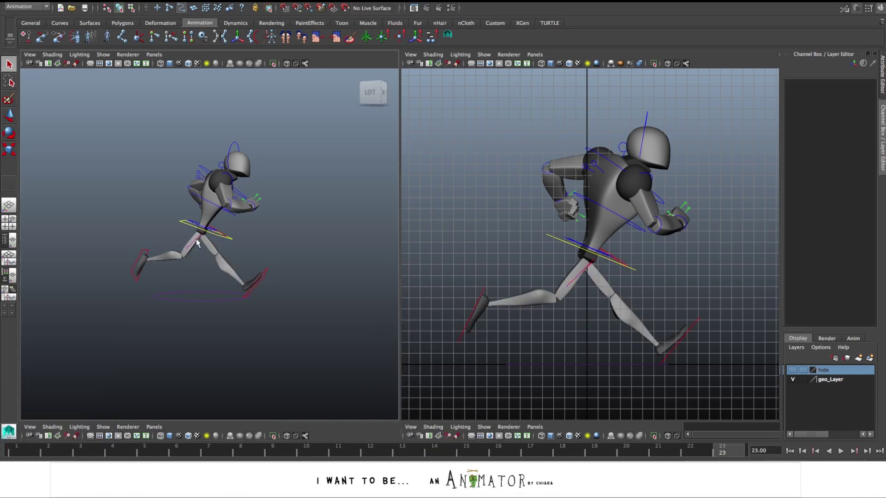
pyautogui.click(190, 248)
pyautogui.click(376, 452)
pyautogui.click(23, 452)
pyautogui.click(192, 247)
# - Open the Graph Editor for all of the rig controls and select every key on their curves
pyautogui.moveTo(443, 97); pyautogui.dragTo(729, 393)
pyautogui.click(188, 2)
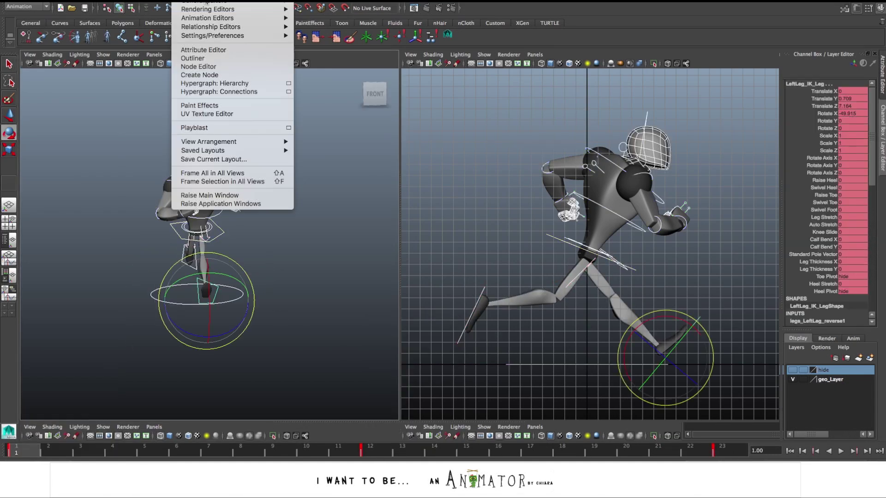
pyautogui.click(319, 18)
pyautogui.moveTo(296, 60); pyautogui.dragTo(833, 208)
# - Give the Translate Z curves of both foot controls linear tangents in the Graph Editor
pyautogui.press('q')
pyautogui.click(206, 303)
pyautogui.keyDown('shift'); pyautogui.click(190, 266); pyautogui.keyUp('shift')
pyautogui.click(76, 109)
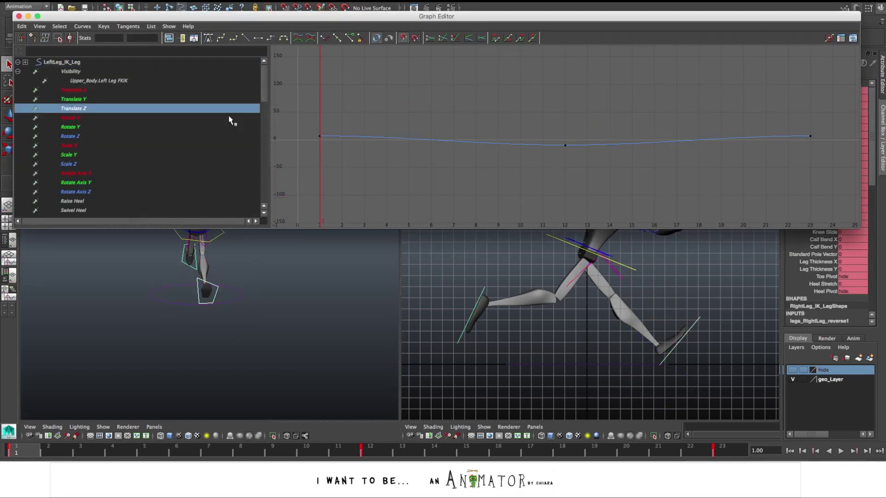
pyautogui.moveTo(264, 83); pyautogui.dragTo(264, 144)
pyautogui.click(76, 146)
pyautogui.press('f')
pyautogui.moveTo(296, 60); pyautogui.dragTo(836, 213)
pyautogui.moveTo(83, 454); pyautogui.dragTo(508, 454)
pyautogui.click(248, 38)
# - Review the left foot's Translate Z curve and scrub through the first frames of the cycle
pyautogui.moveTo(265, 132); pyautogui.dragTo(264, 70)
pyautogui.click(74, 109)
pyautogui.moveTo(295, 60); pyautogui.dragTo(833, 212)
pyautogui.click(584, 344)
pyautogui.moveTo(60, 454); pyautogui.dragTo(35, 450)
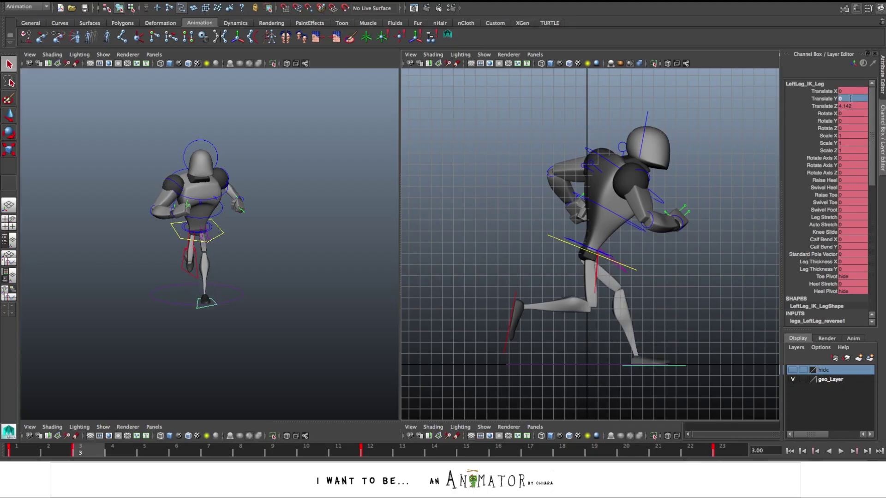
# - At frame 3, slide the flat left foot back beneath the hips and lower the upper body to Translate Y -1.665
pyautogui.press('w')
pyautogui.moveTo(677, 365); pyautogui.dragTo(665, 365)
pyautogui.click(826, 194)
pyautogui.click(516, 301)
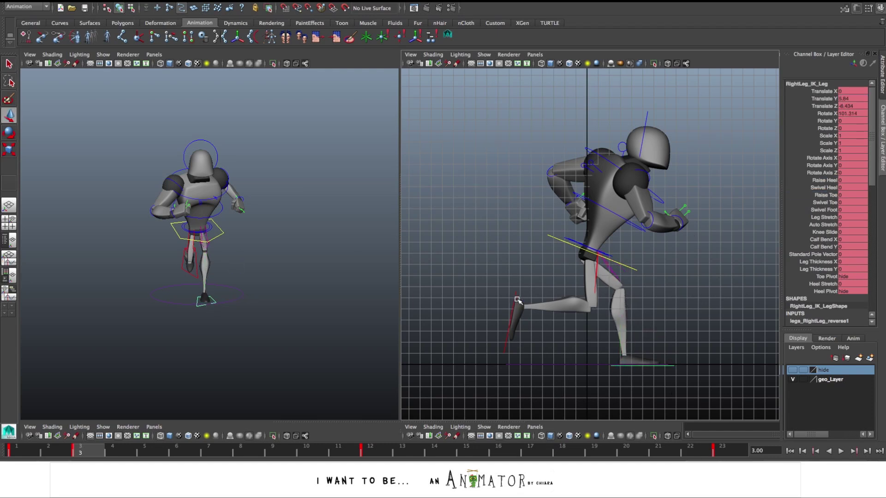
pyautogui.click(626, 265)
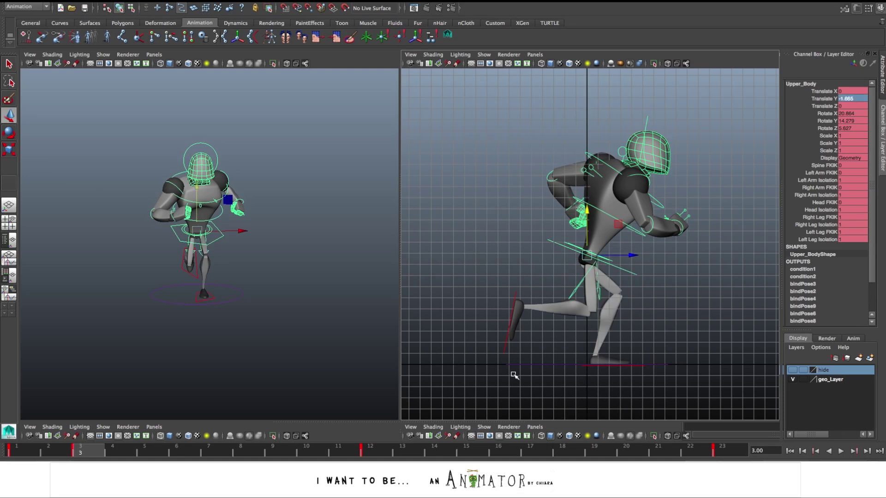
# - Select the pelvis FK control in the front view and rotate it slightly at frame 3
pyautogui.click(598, 268)
pyautogui.click(212, 233)
pyautogui.press('q')
pyautogui.click(211, 233)
pyautogui.press('e')
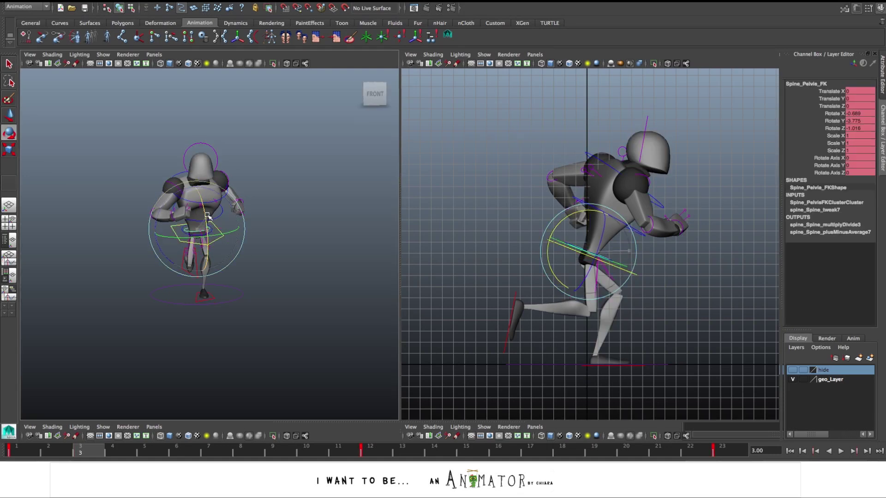
pyautogui.moveTo(202, 227); pyautogui.dragTo(205, 212)
# - Rotate the spine torso controls forward, bringing the torso to about Rotate X -11.1
pyautogui.press('q')
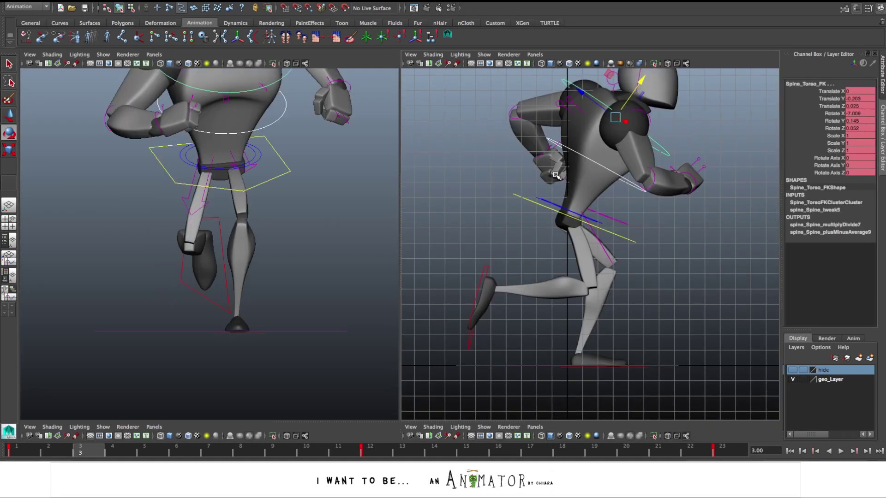
pyautogui.press('e')
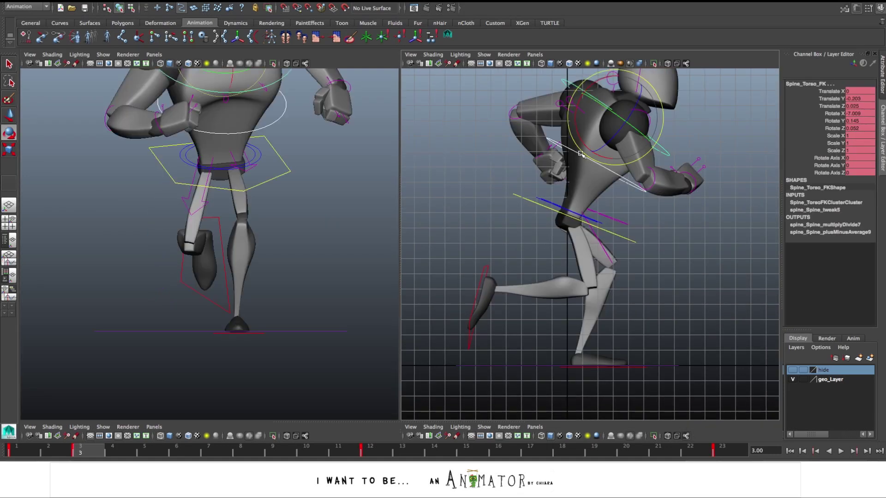
pyautogui.moveTo(583, 143); pyautogui.dragTo(515, 190)
pyautogui.keyDown('alt'); pyautogui.moveTo(693, 204); pyautogui.dragTo(646, 198, button='right'); pyautogui.keyUp('alt')
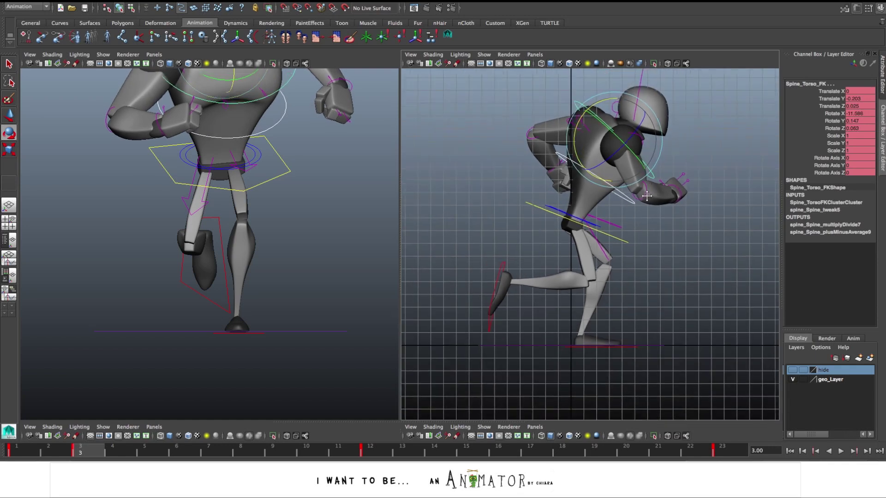
pyautogui.keyDown('alt'); pyautogui.moveTo(646, 182); pyautogui.dragTo(638, 220, button='middle'); pyautogui.keyUp('alt')
# - Tilt the head to about Rotate X -15 and adjust the arm controls for the frame 3 pose
pyautogui.click(632, 119)
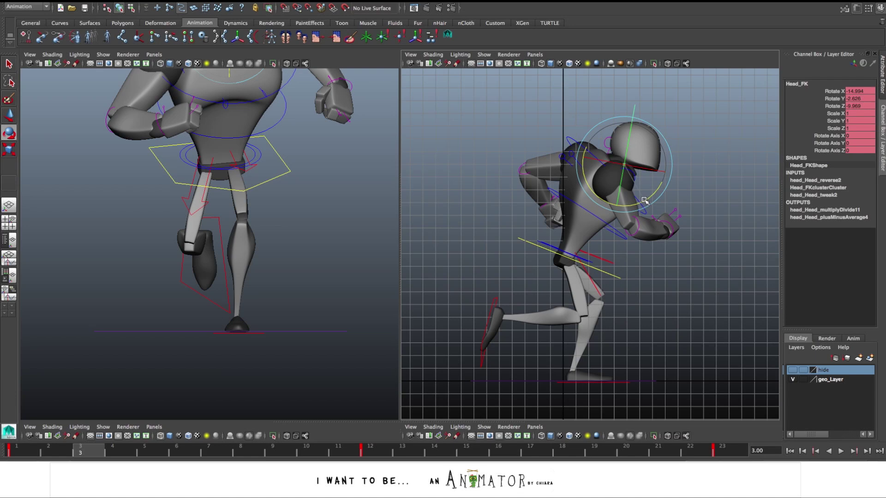
pyautogui.click(586, 170)
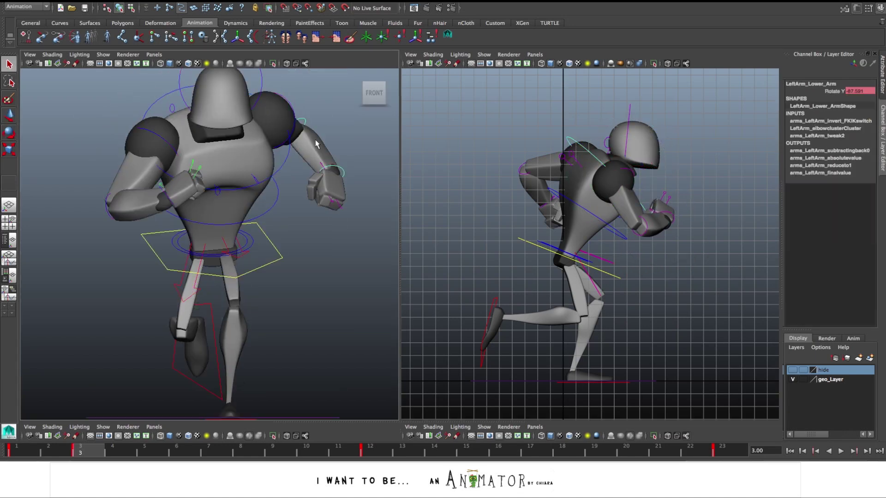
pyautogui.click(553, 194)
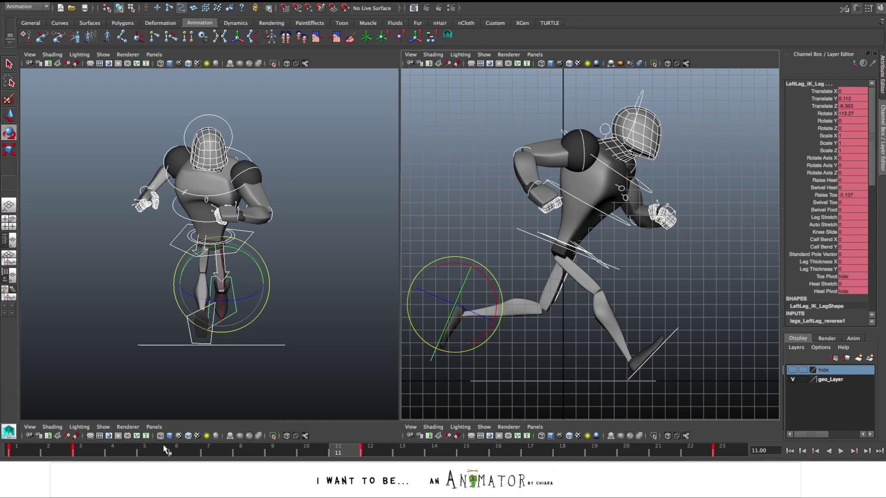
# - Preview the run cycle and move the pose key at frame 8 to frame 5
pyautogui.hotkey('alt', 'v')
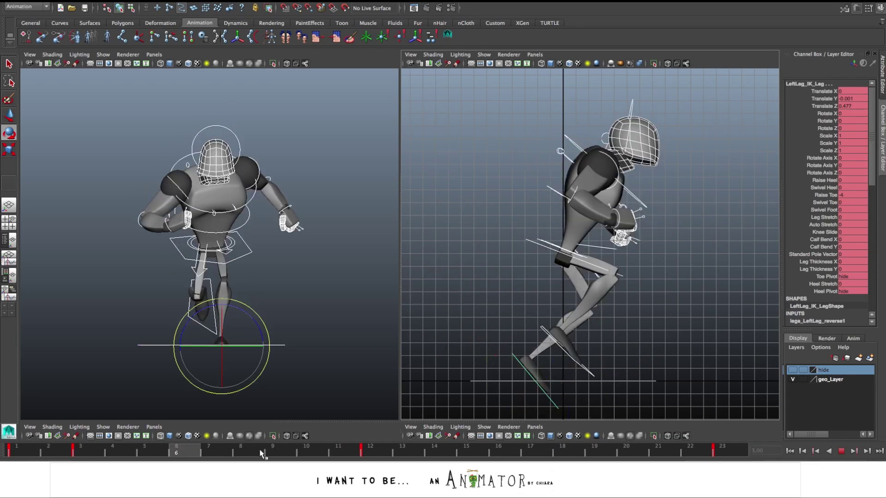
pyautogui.click(361, 451)
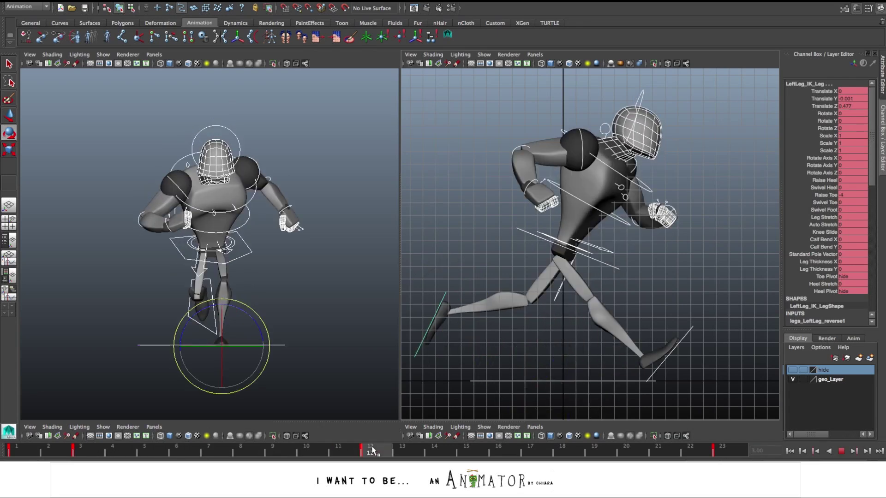
pyautogui.click(253, 454)
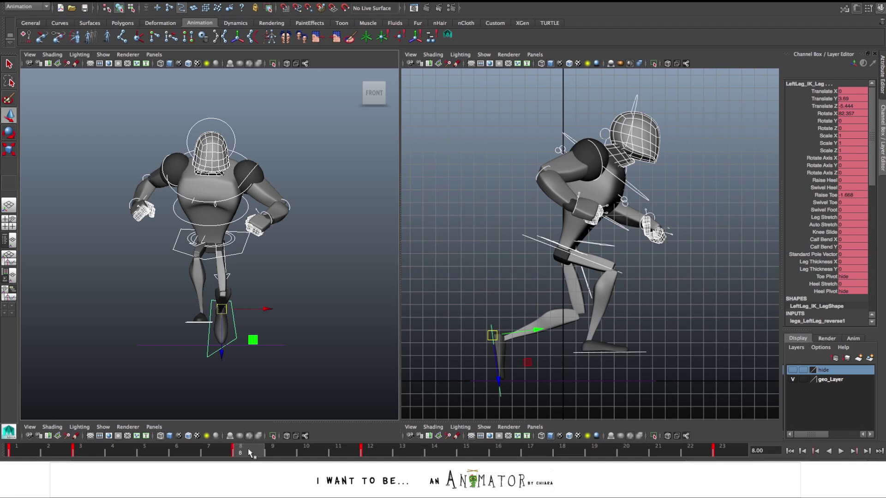
pyautogui.keyDown('shift'); pyautogui.click(247, 449); pyautogui.keyUp('shift')
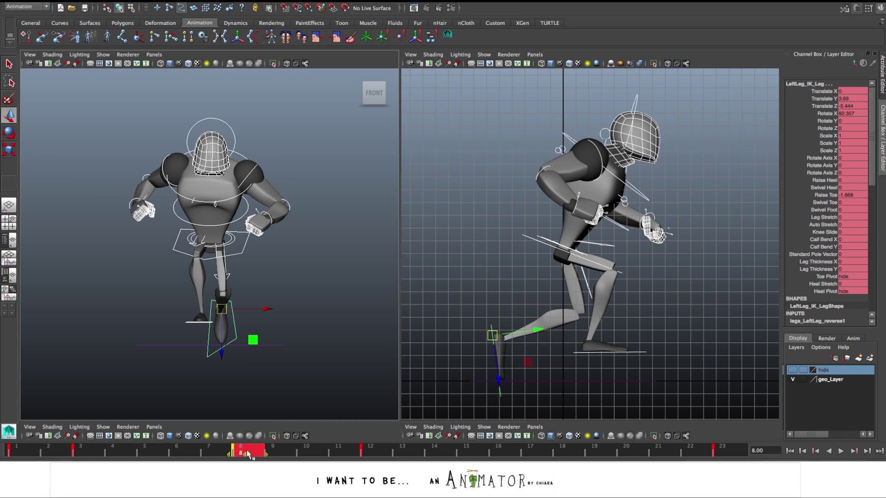
pyautogui.moveTo(239, 452); pyautogui.dragTo(162, 456)
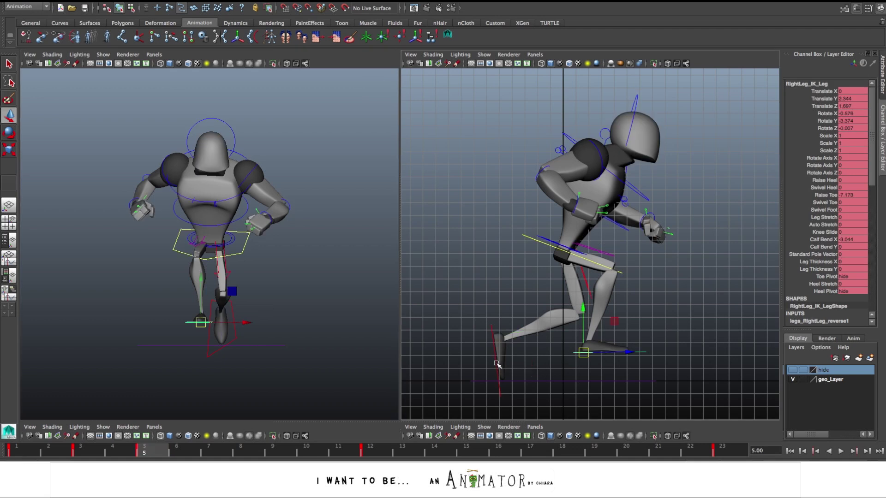
# - Set the left foot control's Rotate X and Translate Y to 0 at frame 5
pyautogui.click(492, 354)
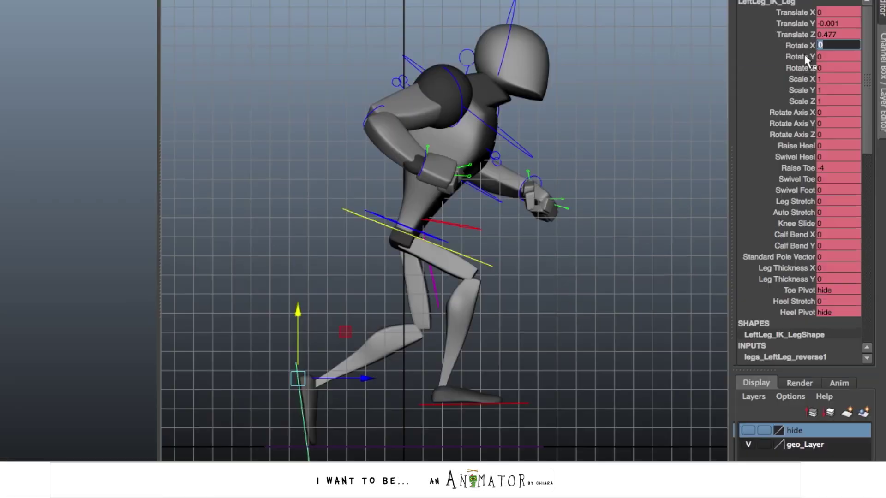
pyautogui.write('0')
pyautogui.press('Return')
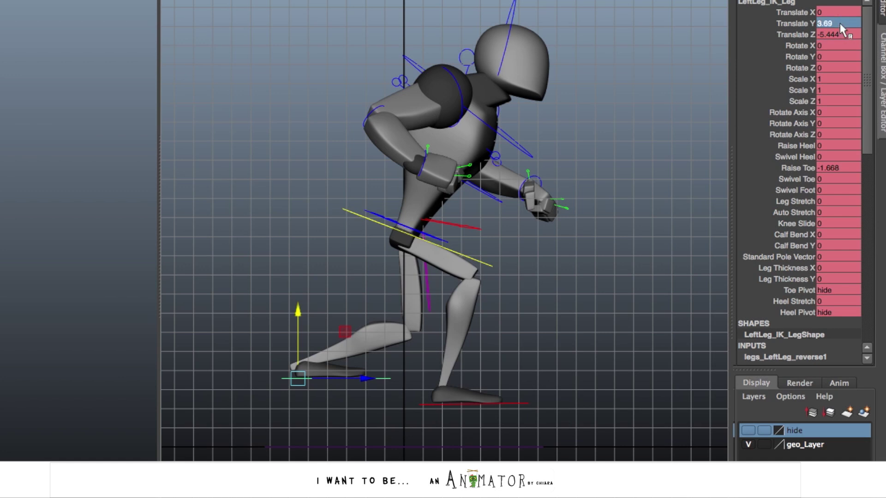
pyautogui.write('0')
pyautogui.press('Return')
# - Set the left foot's Raise Toe to 0
pyautogui.click(797, 168)
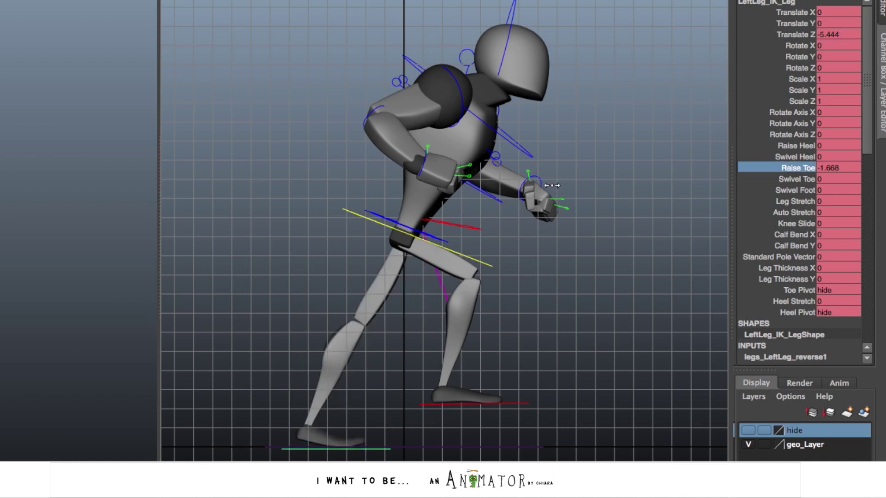
pyautogui.moveTo(552, 186); pyautogui.dragTo(331, 185, button='middle')
pyautogui.click(825, 169)
pyautogui.write('0')
pyautogui.press('Return')
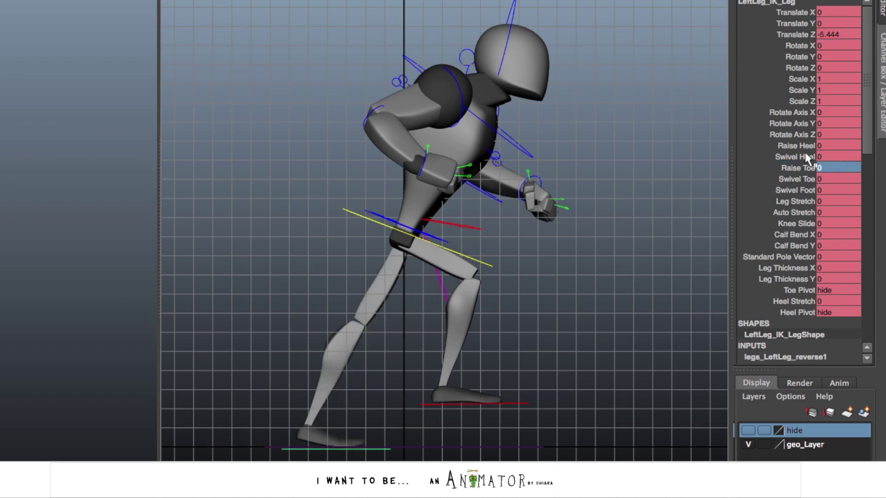
# - Set the left foot's Raise Heel to 32.1 and slide the foot back to Translate Z -7.369
pyautogui.click(797, 146)
pyautogui.moveTo(483, 221); pyautogui.dragTo(614, 231, button='middle')
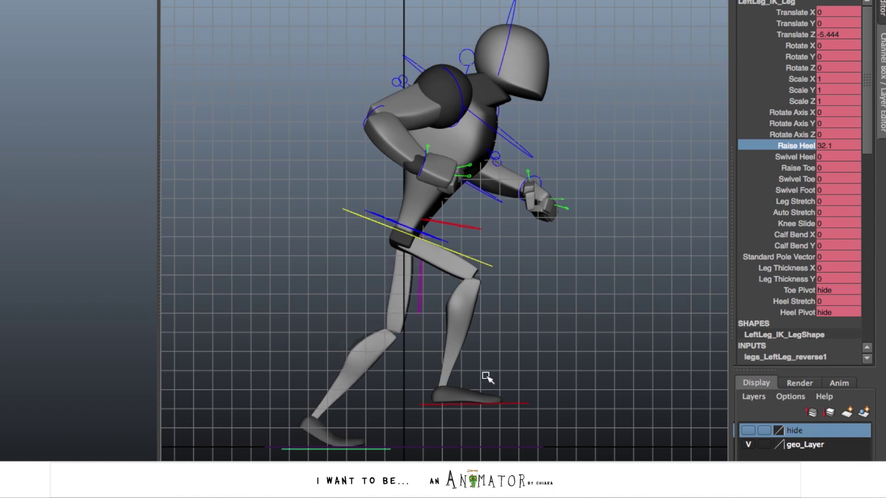
pyautogui.press('w')
pyautogui.moveTo(369, 449); pyautogui.dragTo(331, 449)
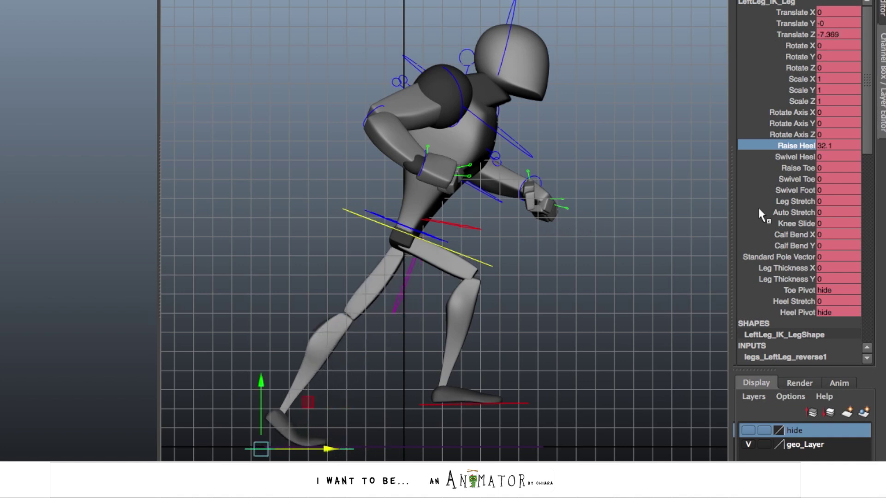
# - Increase the left foot's Raise Heel to 48 for the push-off
pyautogui.click(796, 146)
pyautogui.moveTo(534, 198); pyautogui.dragTo(599, 255, button='middle')
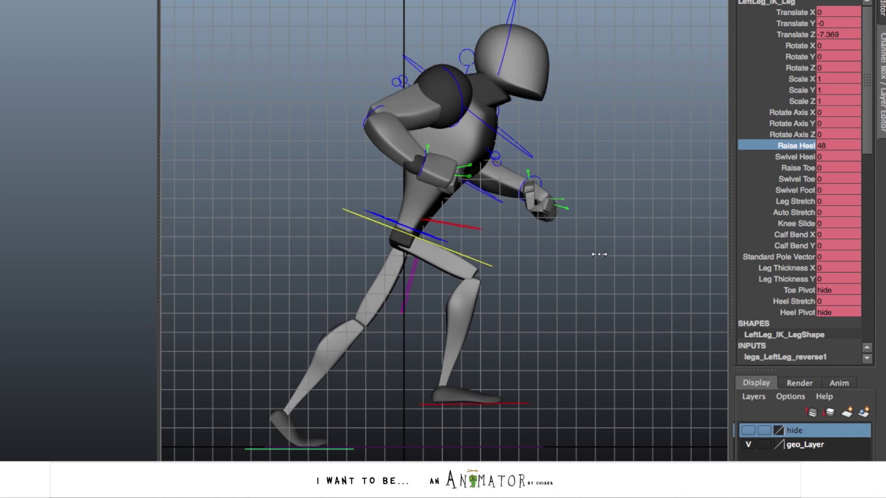
pyautogui.click(796, 180)
pyautogui.moveTo(822, 156); pyautogui.dragTo(822, 168)
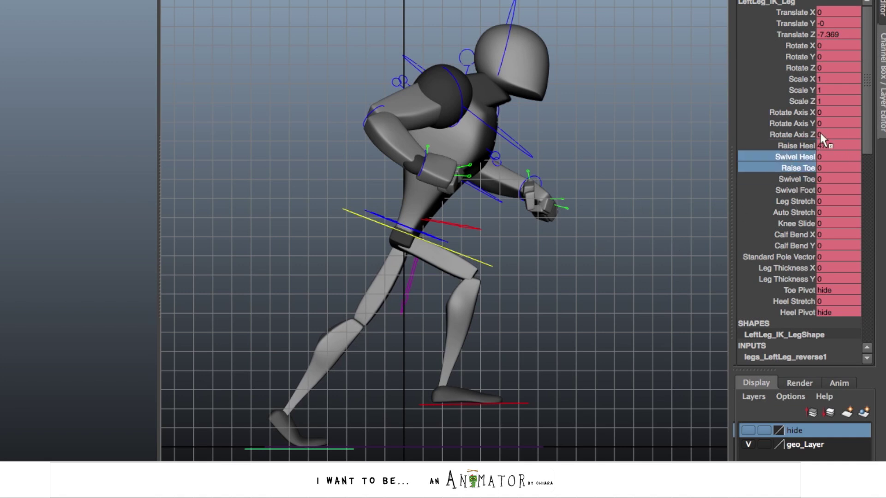
pyautogui.click(797, 168)
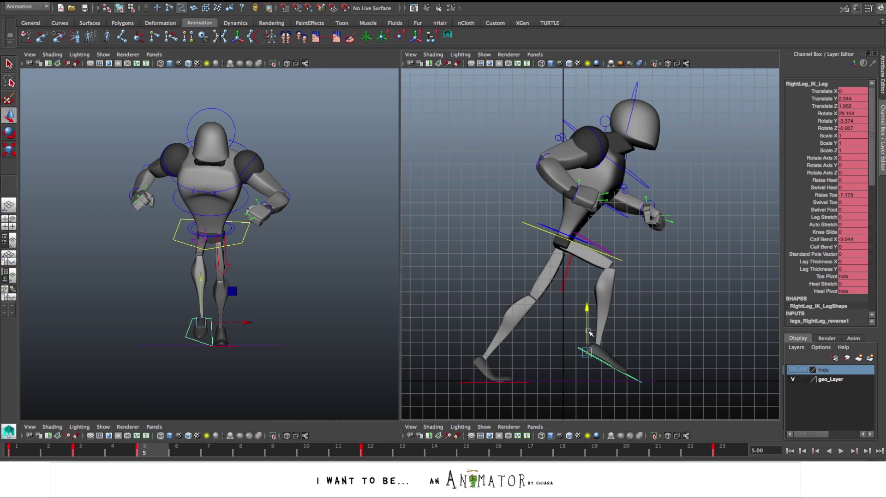
# - Lift the right foot control to Translate Y 2.49 at frame 5, adjust its Raise Toe, and scrub through the poses
pyautogui.moveTo(589, 331); pyautogui.dragTo(588, 329)
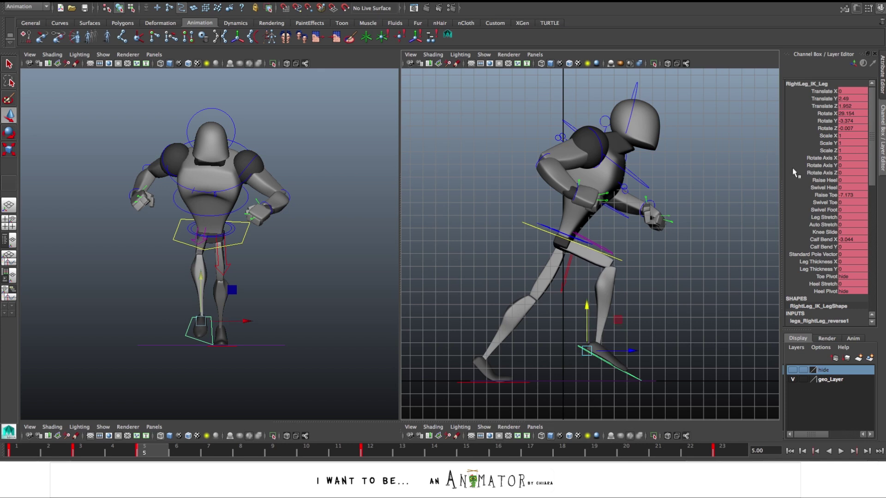
pyautogui.click(815, 194)
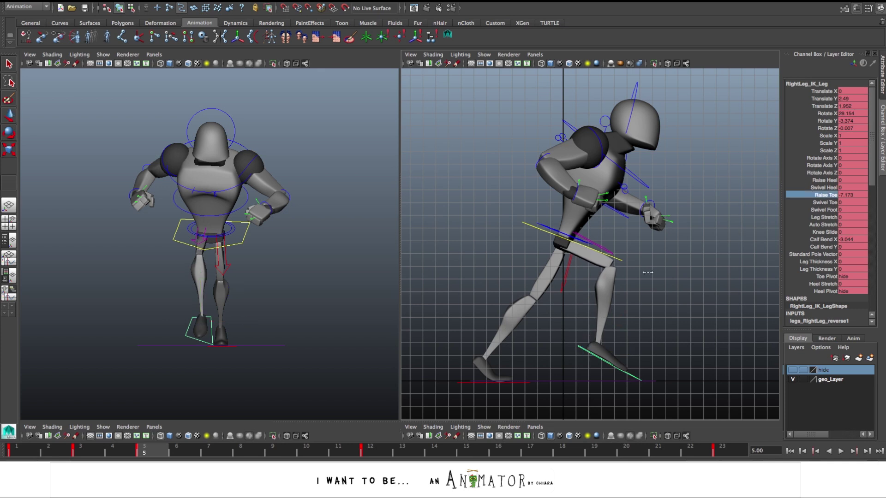
pyautogui.click(605, 248)
pyautogui.click(826, 136)
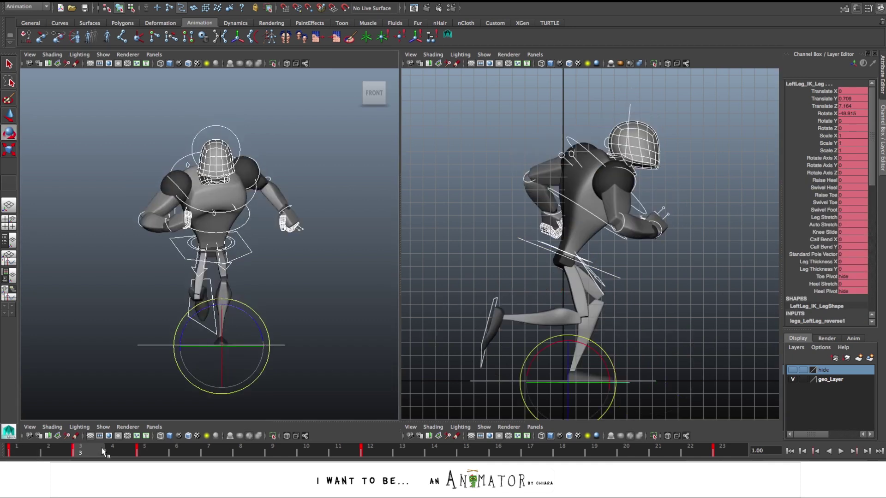
pyautogui.click(154, 449)
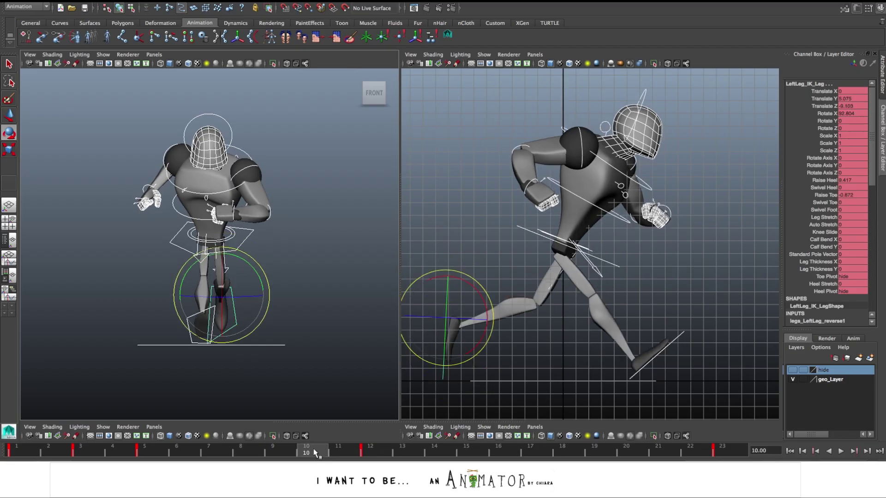
# - Key the frame 10 pose on all controls and move that key to frame 8
pyautogui.keyDown('shift'); pyautogui.click(310, 451); pyautogui.keyUp('shift')
pyautogui.moveTo(256, 451); pyautogui.dragTo(225, 449)
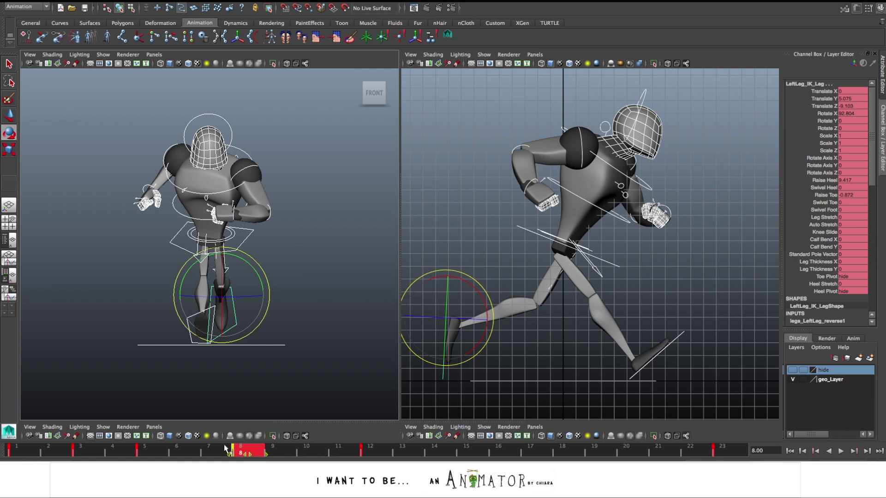
pyautogui.click(240, 453)
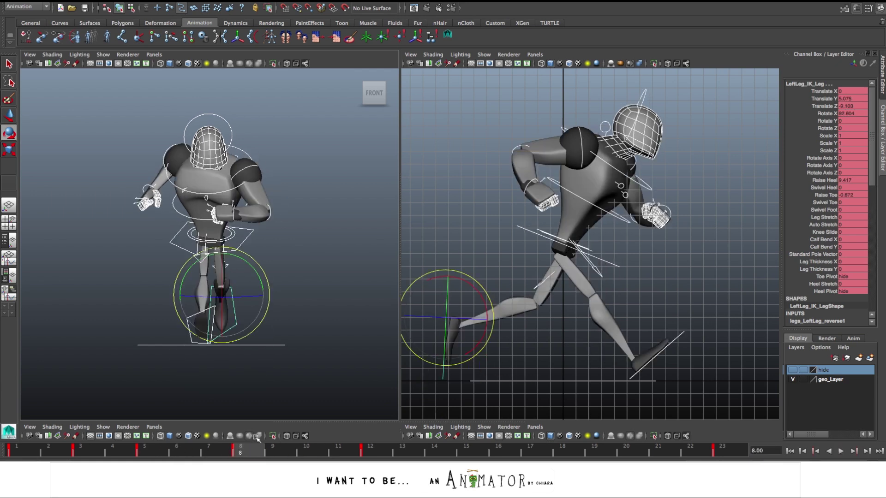
# - At frame 8, raise the upper body control and pull the right foot up and slightly back towards the body
pyautogui.click(600, 258)
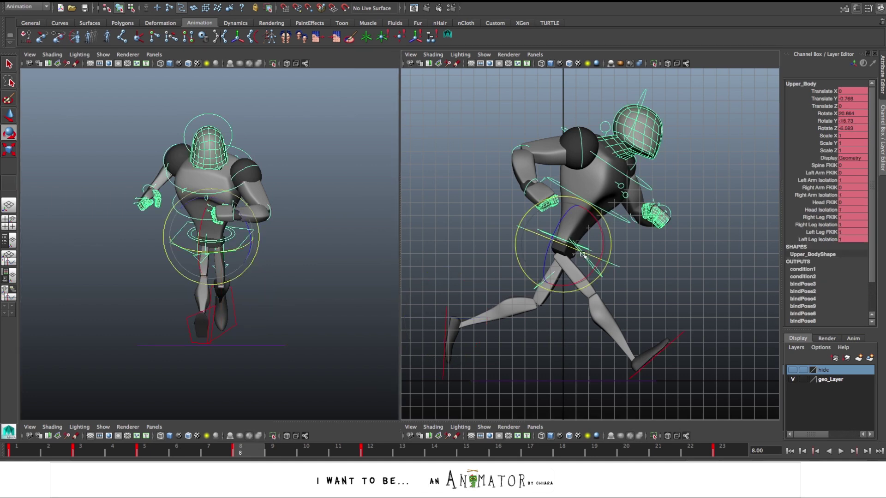
pyautogui.press('w')
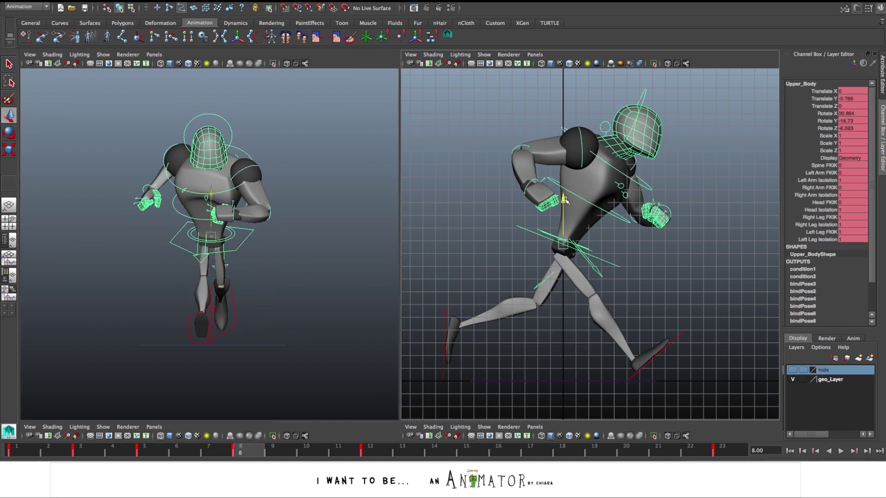
pyautogui.moveTo(566, 201); pyautogui.dragTo(566, 191)
pyautogui.click(660, 353)
pyautogui.moveTo(685, 364); pyautogui.dragTo(676, 364)
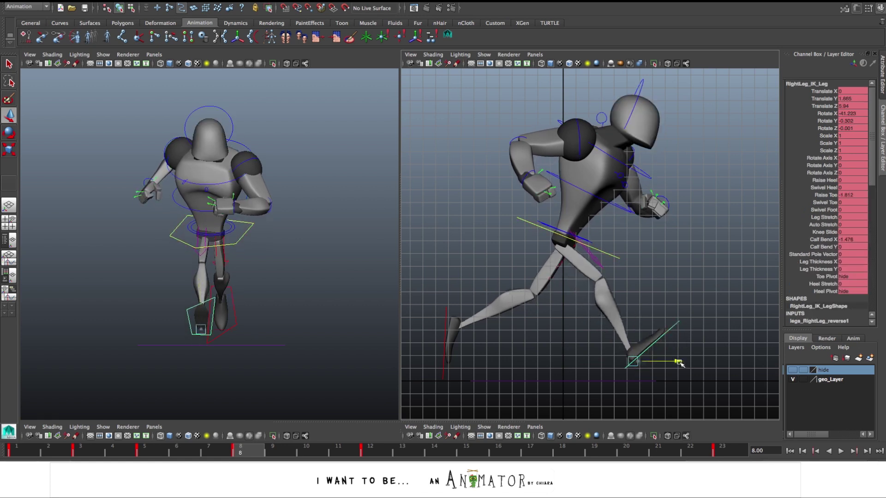
pyautogui.press('e')
pyautogui.click(445, 344)
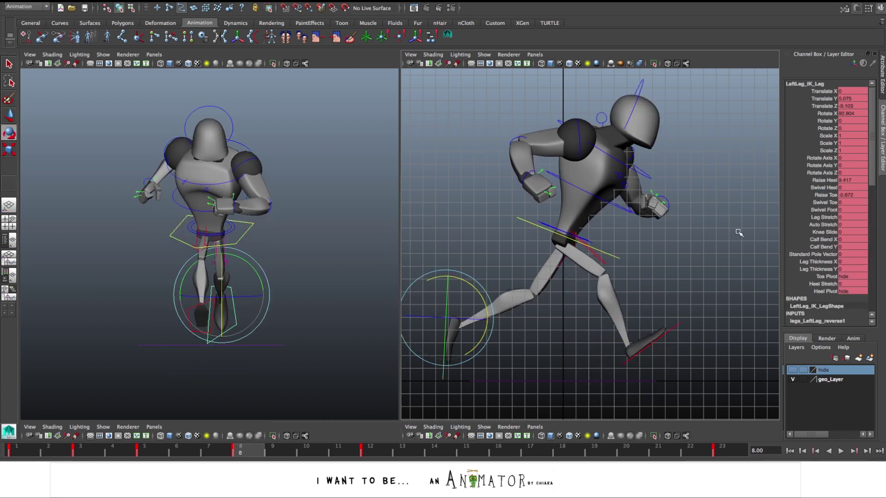
# - Select all rig controls and review the key poses from frame 1 through frames 5, 8 and 12
pyautogui.click(363, 454)
pyautogui.click(153, 454)
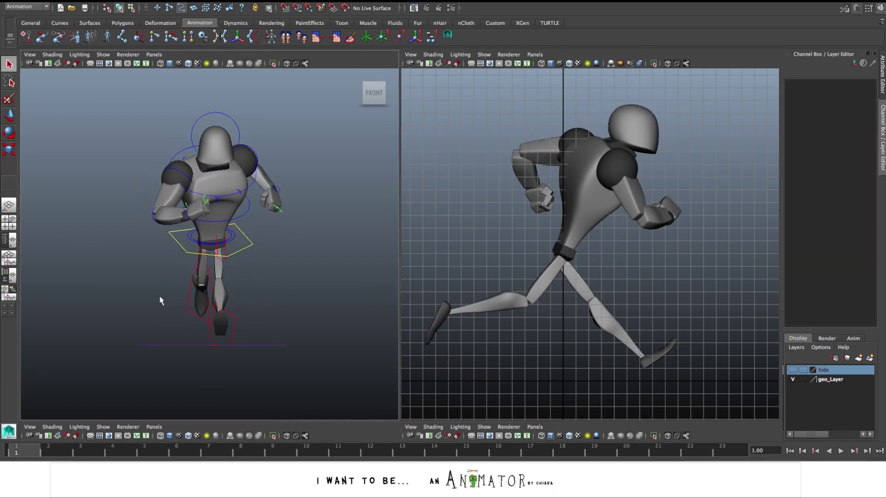
pyautogui.moveTo(159, 295); pyautogui.dragTo(144, 374)
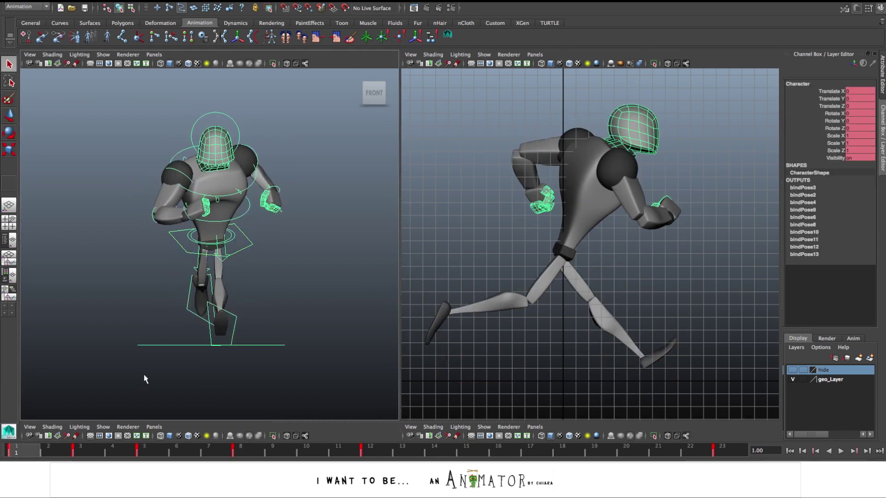
pyautogui.press('.')
pyautogui.press('.')
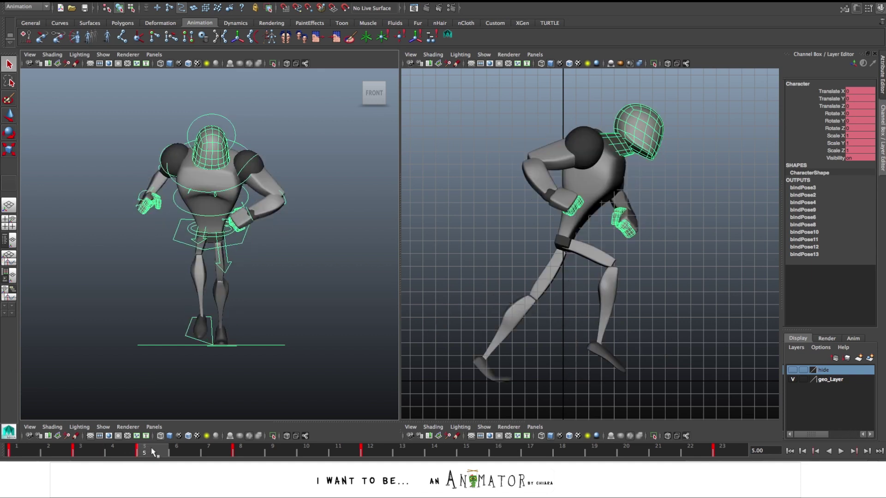
pyautogui.click(250, 450)
pyautogui.click(374, 450)
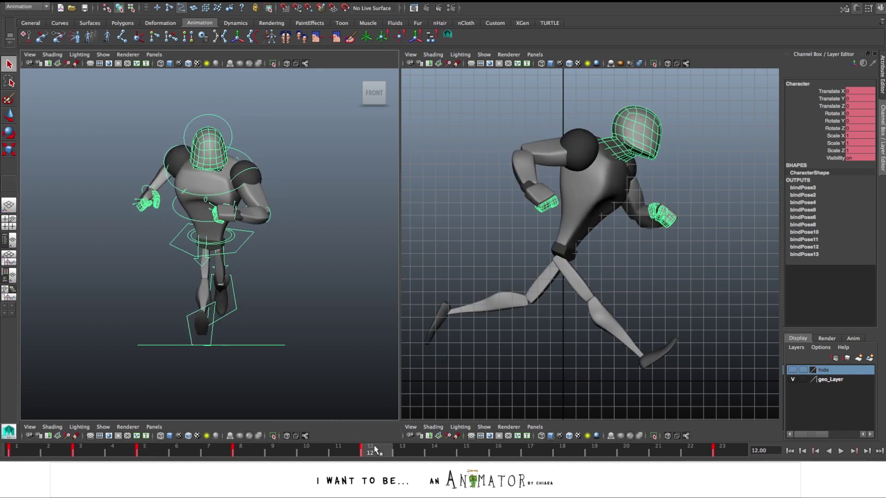
# - Copy the keys at frames 3, 5 and 8 to frames 14, 16 and 19 for the second stride
pyautogui.click(88, 452)
pyautogui.click(434, 454)
pyautogui.click(203, 318)
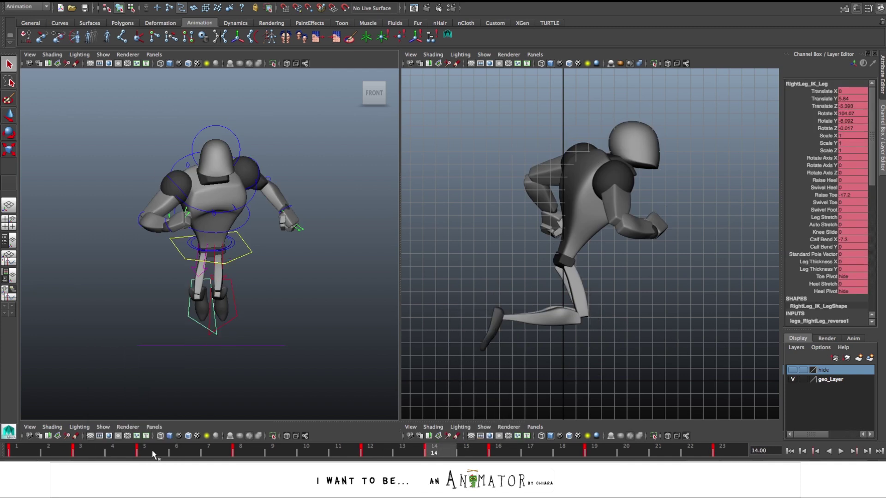
pyautogui.click(154, 454)
pyautogui.click(508, 452)
pyautogui.rightClick(509, 451)
pyautogui.click(249, 452)
pyautogui.click(598, 451)
pyautogui.rightClick(597, 451)
# - Plant the right foot flat at frame 14, paste its pose at frame 16, and reselect all rig controls at frame 14
pyautogui.click(200, 344)
pyautogui.click(434, 452)
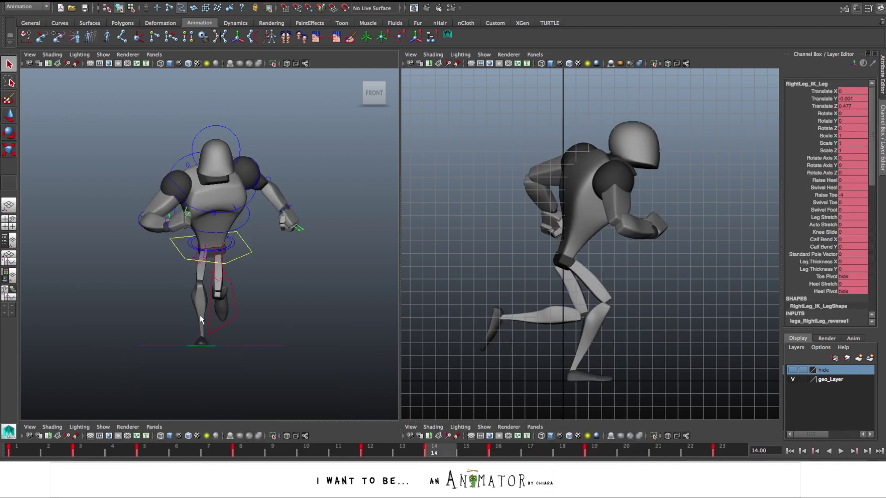
pyautogui.click(509, 451)
pyautogui.rightClick(509, 451)
pyautogui.click(609, 343)
pyautogui.moveTo(111, 97); pyautogui.dragTo(304, 365)
pyautogui.doubleClick(436, 453)
pyautogui.rightClick(437, 452)
pyautogui.moveTo(489, 374)
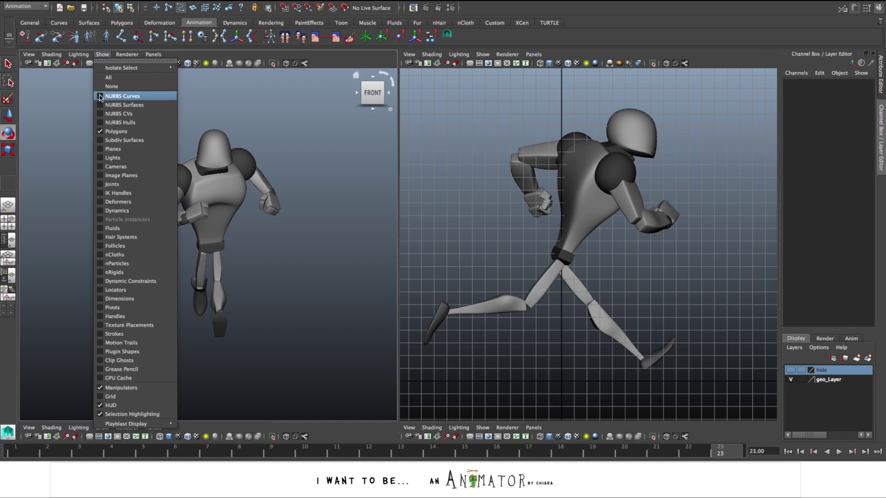
# - Show the NURBS control curves, frame all animation curves in the Graph Editor and convert them to Auto tangents
pyautogui.click(129, 93)
pyautogui.press('a')
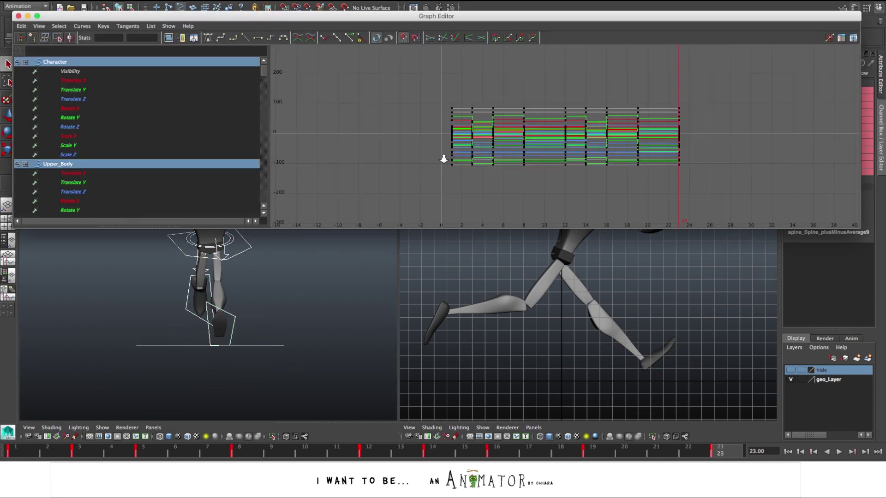
pyautogui.click(208, 37)
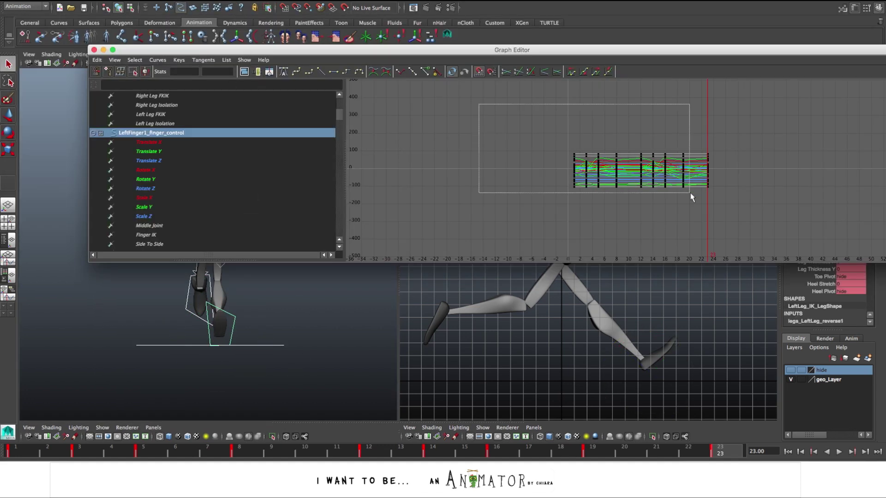
# - Set Pre Infinity and Post Infinity to Cycle for all animation curves and display the infinity extensions in the graph
pyautogui.moveTo(691, 193); pyautogui.dragTo(725, 202)
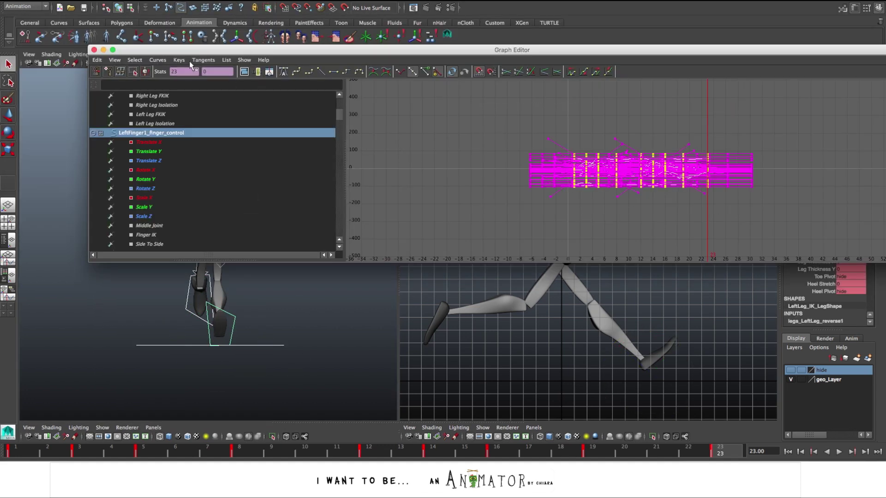
pyautogui.click(163, 61)
pyautogui.moveTo(199, 74)
pyautogui.click(251, 78)
pyautogui.click(164, 60)
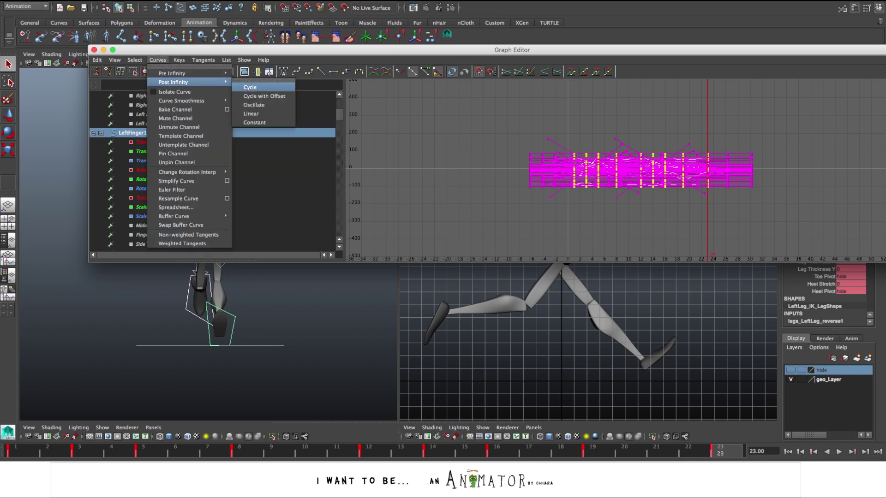
pyautogui.click(251, 87)
pyautogui.click(118, 61)
pyautogui.click(121, 164)
pyautogui.click(585, 222)
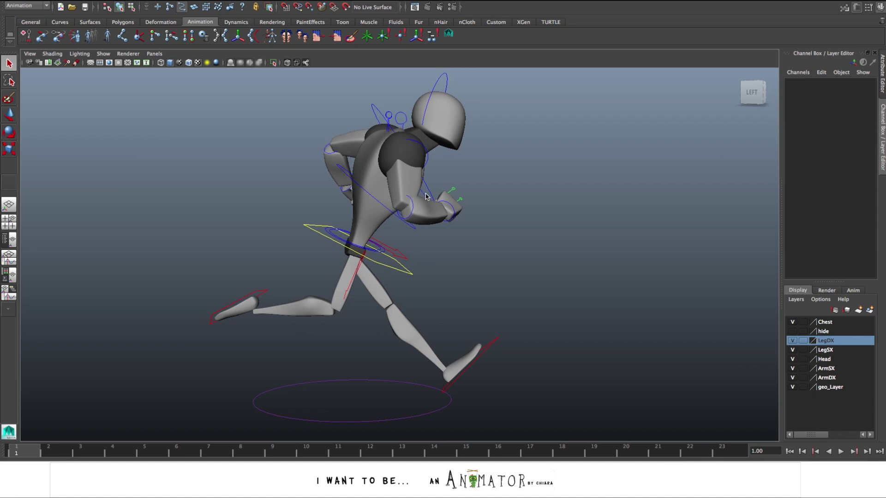
# - Hide the Chest, Head, ArmSX, ArmDX and LegSX layers to isolate the right leg geometry
pyautogui.keyDown('alt'); pyautogui.moveTo(505, 253); pyautogui.dragTo(405, 248); pyautogui.keyUp('alt')
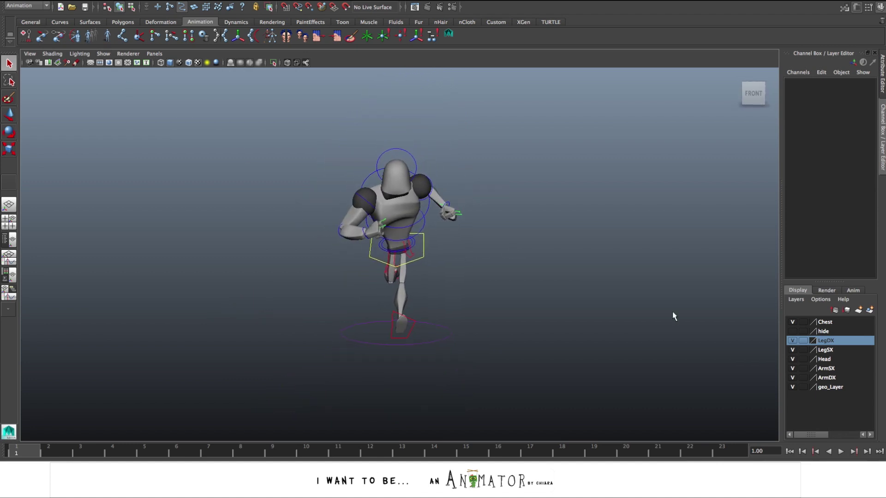
pyautogui.click(792, 322)
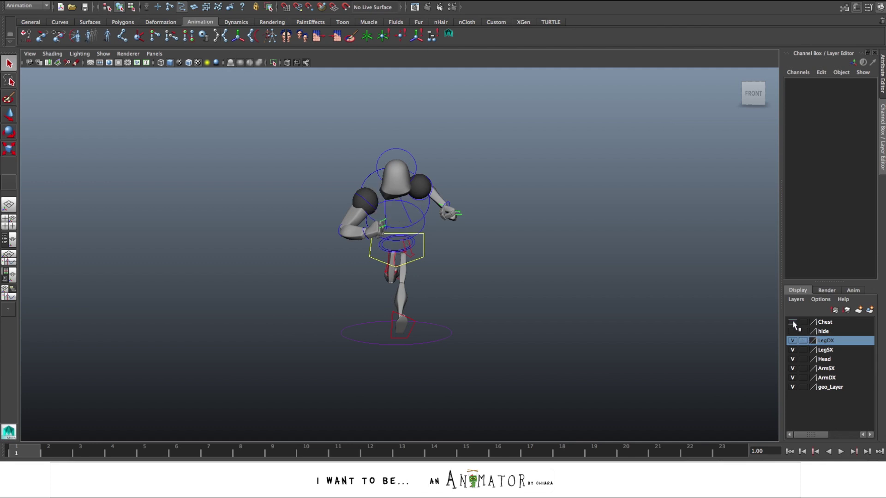
pyautogui.click(793, 359)
pyautogui.click(793, 368)
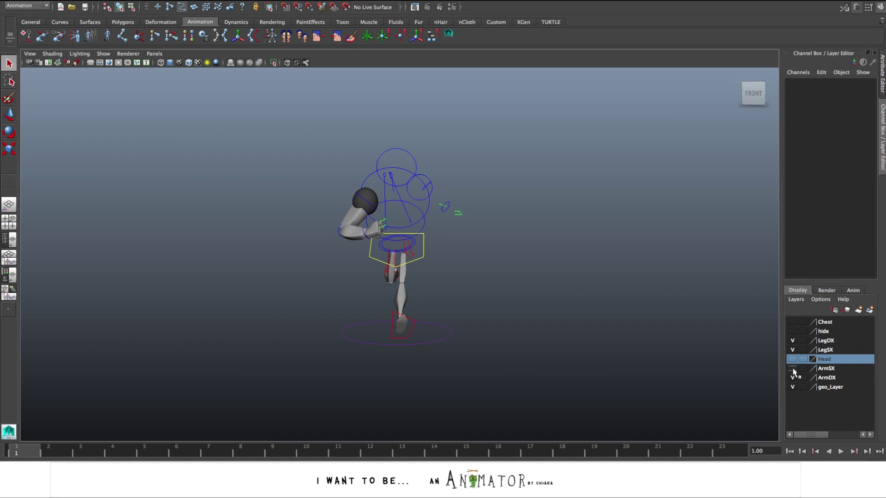
pyautogui.click(792, 378)
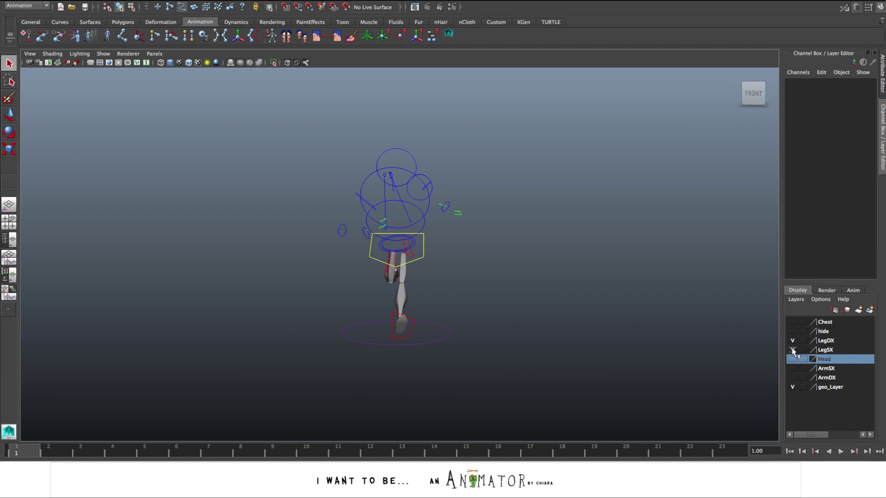
pyautogui.click(793, 349)
pyautogui.click(792, 341)
pyautogui.moveTo(535, 323)
pyautogui.keyDown('alt'); pyautogui.mouseDown()
pyautogui.moveTo(520, 317)
pyautogui.moveTo(502, 279)
pyautogui.moveTo(538, 340)
pyautogui.moveTo(540, 314)
pyautogui.mouseUp(); pyautogui.keyUp('alt')
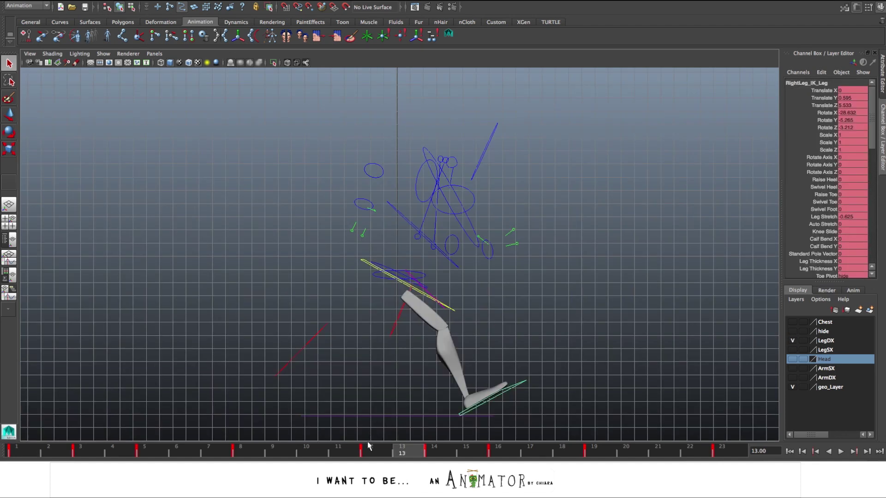
# - Lower the right foot control to Translate Y 0.138 at frame 13, comparing it with frame 14
pyautogui.click(410, 456)
pyautogui.click(402, 454)
pyautogui.click(446, 451)
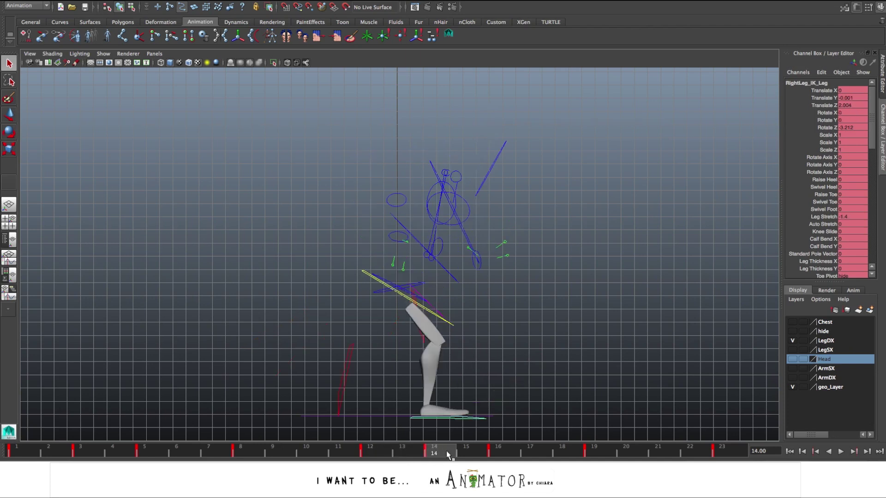
pyautogui.click(414, 448)
pyautogui.press('w')
pyautogui.moveTo(471, 370); pyautogui.dragTo(470, 378)
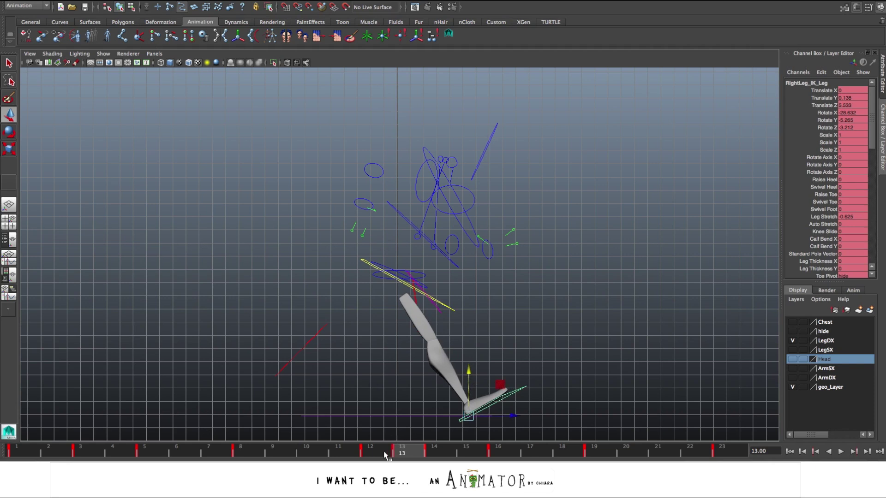
# - Push the right foot forward to Translate Z 5.815 at frame 13 and check the motion into frame 14
pyautogui.moveTo(384, 451); pyautogui.dragTo(432, 456)
pyautogui.click(436, 452)
pyautogui.click(391, 455)
pyautogui.moveTo(513, 418); pyautogui.dragTo(517, 417)
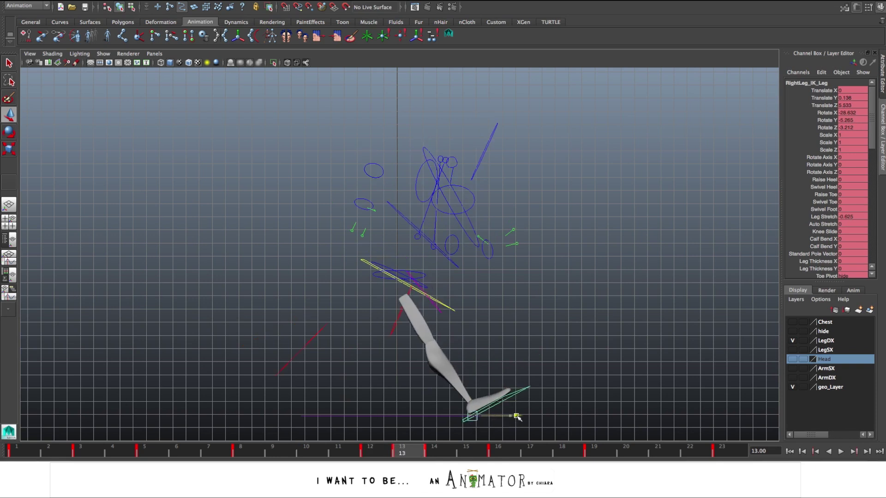
pyautogui.click(438, 455)
pyautogui.click(415, 455)
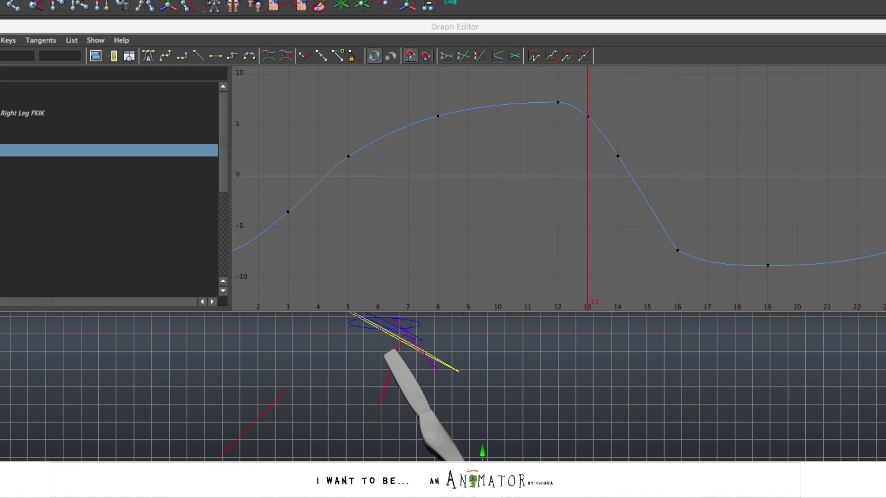
# - On the right foot's Translate Z curve, break tangents at frames 13 and 16 and make the frame 13, 14 and 16 keys linear
pyautogui.click(589, 116)
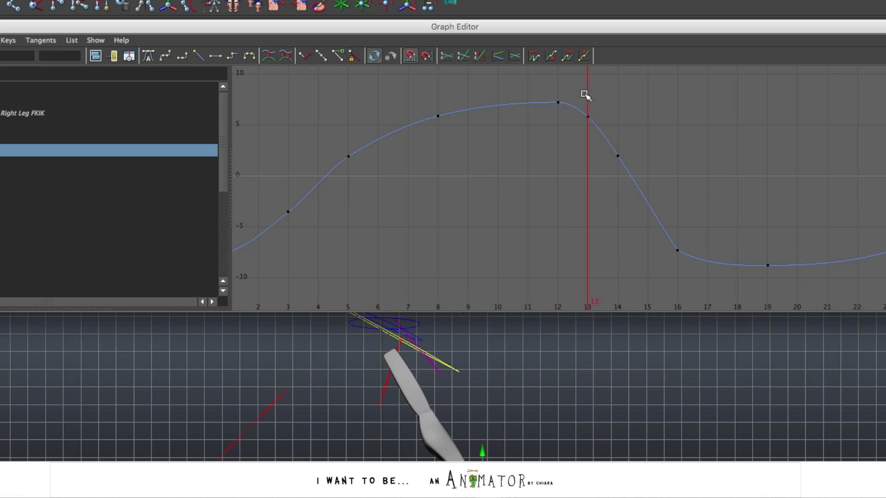
pyautogui.click(304, 57)
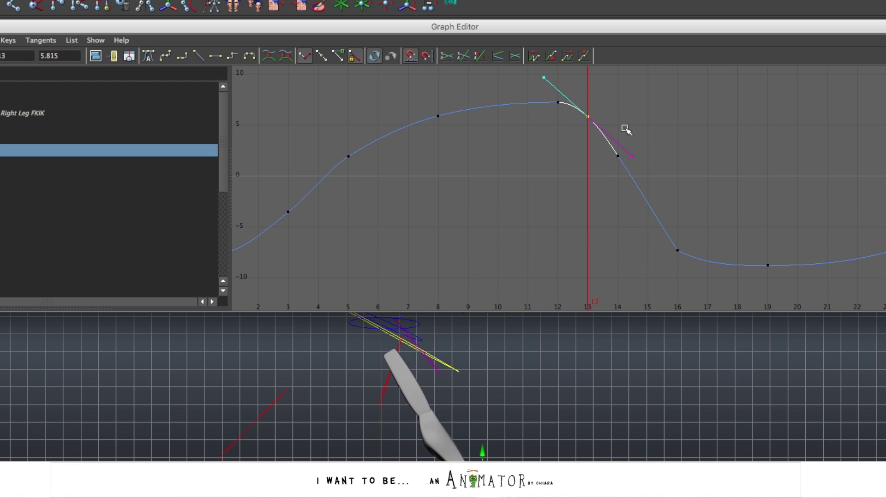
pyautogui.moveTo(574, 89); pyautogui.dragTo(655, 160)
pyautogui.moveTo(672, 245); pyautogui.dragTo(701, 283)
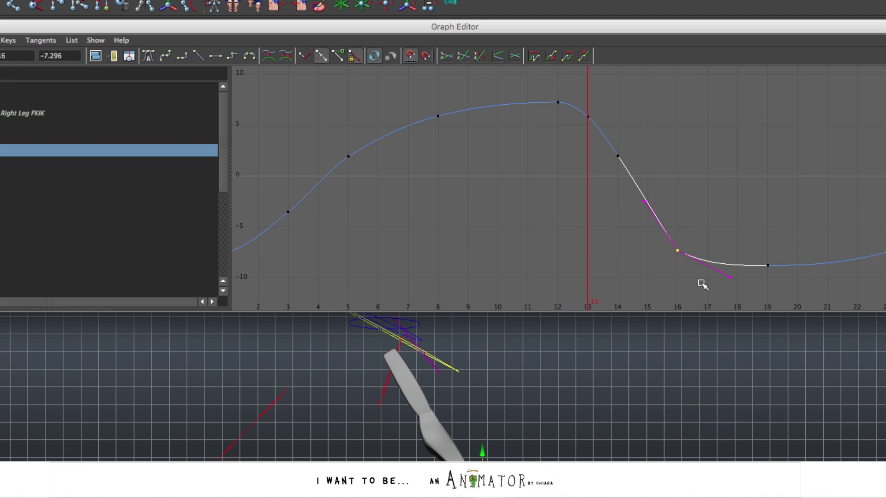
pyautogui.click(304, 57)
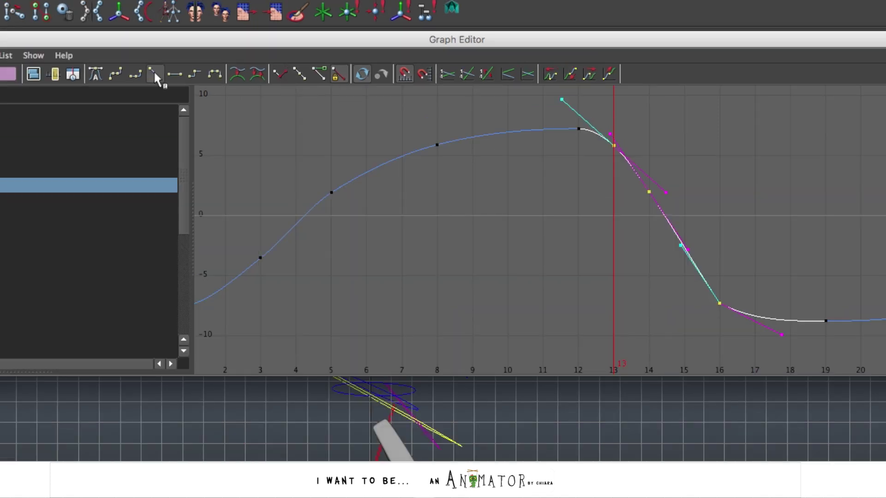
pyautogui.click(156, 76)
# - Reshape the incoming tangent handle of the frame 13 key to smooth the Translate Z curve after frame 12
pyautogui.click(554, 110)
pyautogui.moveTo(575, 119); pyautogui.dragTo(583, 109, button='middle')
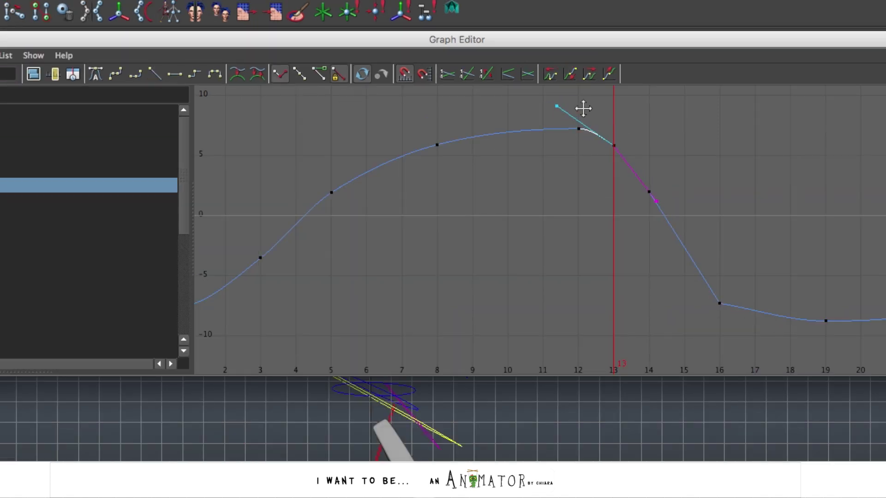
pyautogui.keyDown('alt'); pyautogui.moveTo(646, 152); pyautogui.dragTo(565, 152, button='right'); pyautogui.keyUp('alt')
pyautogui.keyDown('alt'); pyautogui.moveTo(565, 152); pyautogui.dragTo(660, 236, button='middle'); pyautogui.keyUp('alt')
pyautogui.moveTo(595, 171)
pyautogui.mouseDown(button='middle')
pyautogui.moveTo(597, 182)
pyautogui.moveTo(605, 174)
pyautogui.mouseUp(button='middle')
pyautogui.keyDown('alt'); pyautogui.moveTo(606, 173); pyautogui.dragTo(780, 277, button='right'); pyautogui.keyUp('alt')
# - Reshape the outgoing tangent handle of the frame 16 key so Translate Z eases smoothly into frame 19
pyautogui.click(689, 297)
pyautogui.moveTo(706, 279); pyautogui.dragTo(742, 322)
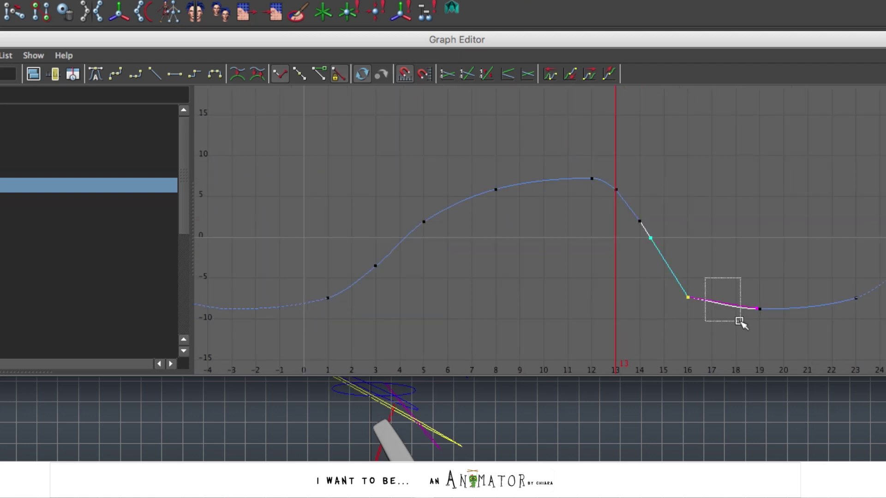
pyautogui.moveTo(734, 261); pyautogui.dragTo(734, 271, button='middle')
pyautogui.keyDown('alt'); pyautogui.moveTo(734, 271); pyautogui.dragTo(682, 323, button='right'); pyautogui.keyUp('alt')
pyautogui.keyDown('alt'); pyautogui.moveTo(683, 323); pyautogui.dragTo(766, 272, button='middle'); pyautogui.keyUp('alt')
pyautogui.keyDown('alt'); pyautogui.moveTo(766, 272); pyautogui.dragTo(728, 254, button='right'); pyautogui.keyUp('alt')
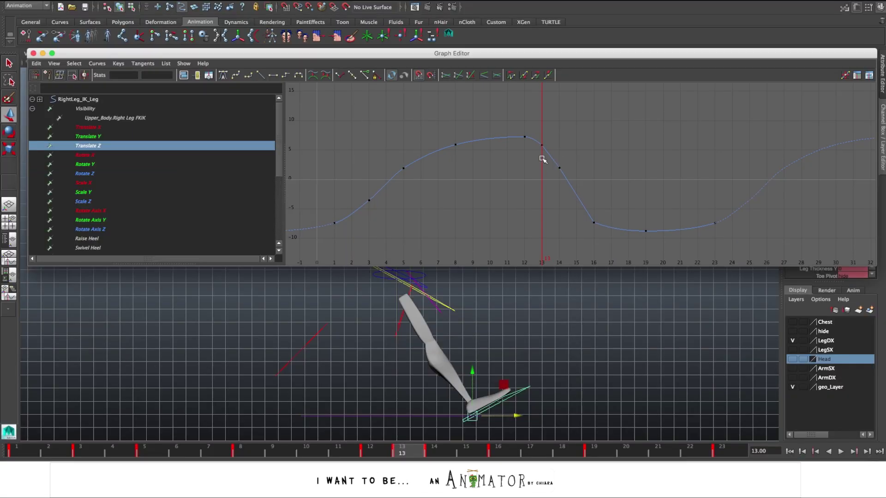
# - Inspect the frame 14 key on the Translate Z curve and the right leg's motion around that frame
pyautogui.moveTo(542, 157); pyautogui.dragTo(576, 177)
pyautogui.click(628, 194)
pyautogui.click(430, 447)
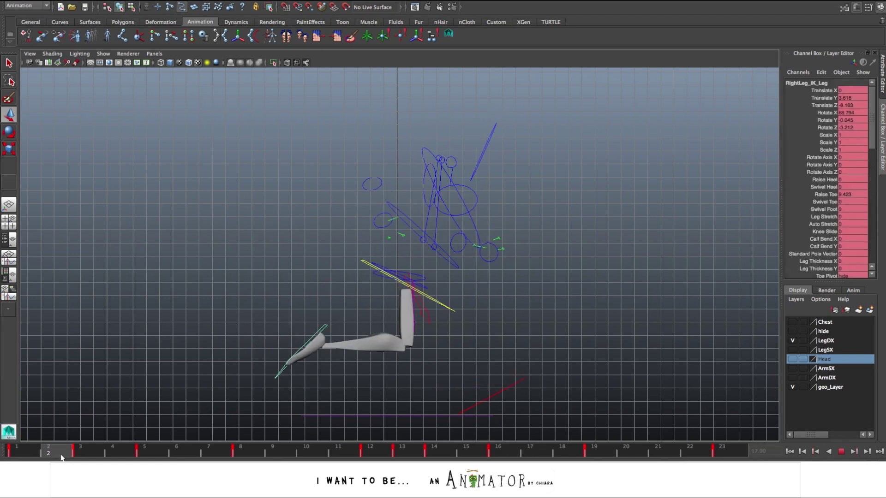
# - At frame 1, tilt the right foot slightly and adjust its Raise Toe to about -11.3
pyautogui.hotkey('alt', 'v')
pyautogui.click(34, 453)
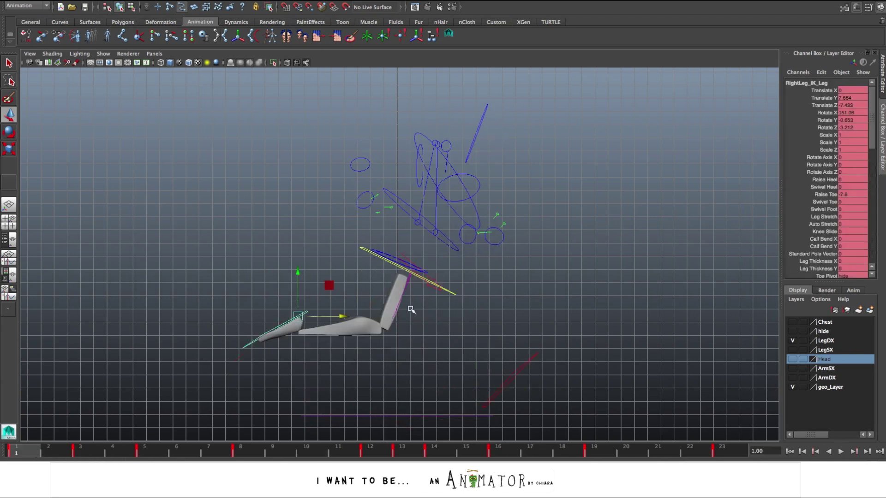
pyautogui.press('e')
pyautogui.moveTo(338, 327); pyautogui.dragTo(337, 329)
pyautogui.click(827, 196)
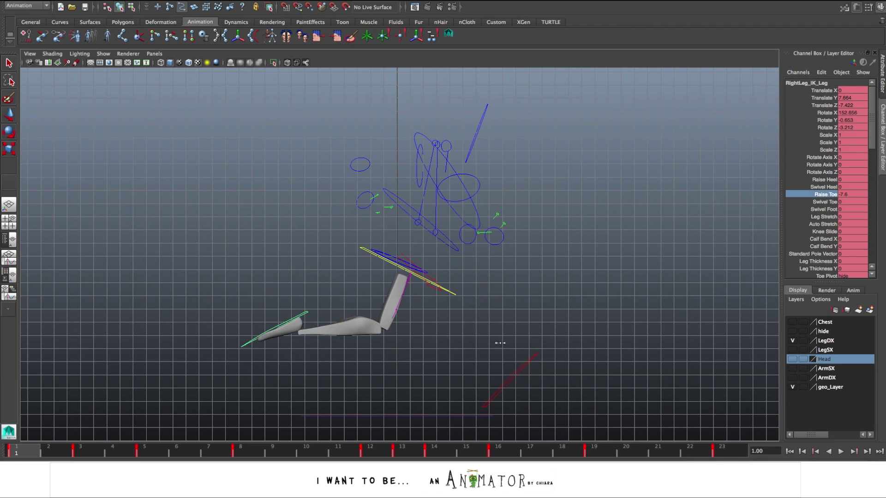
# - Adjust the right foot's rotation at frame 3 and tilt it to about 33 degrees in Rotate X at frame 5
pyautogui.click(98, 449)
pyautogui.press('e')
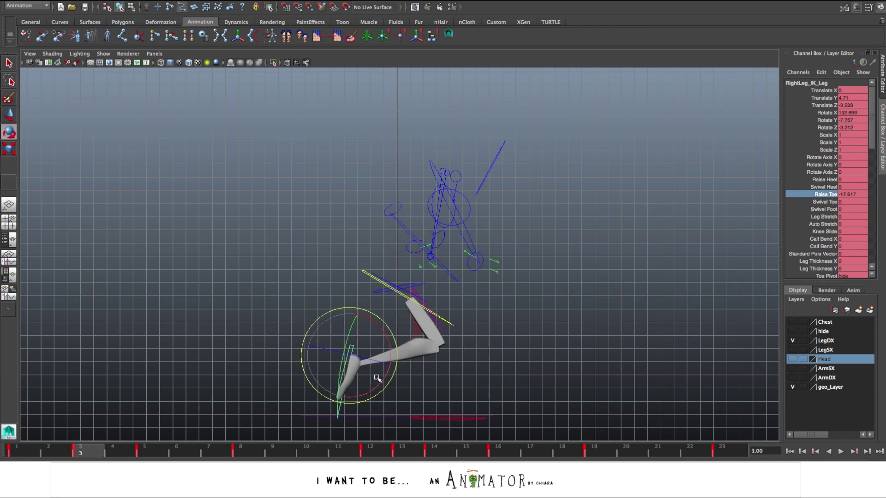
pyautogui.moveTo(379, 382); pyautogui.dragTo(371, 388)
pyautogui.click(156, 450)
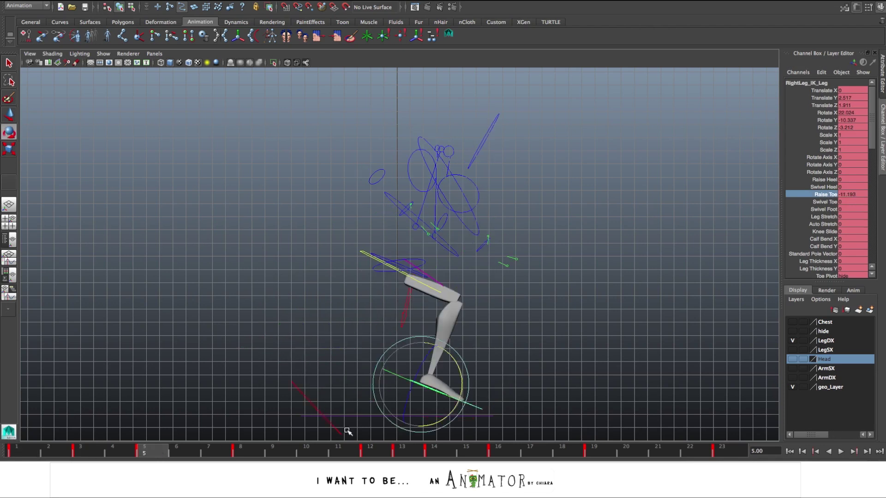
pyautogui.moveTo(457, 379); pyautogui.dragTo(459, 394)
# - At frame 8, tilt the right foot to about -26.6 degrees in Rotate X and adjust its Raise Toe
pyautogui.click(256, 449)
pyautogui.moveTo(512, 374); pyautogui.dragTo(517, 379)
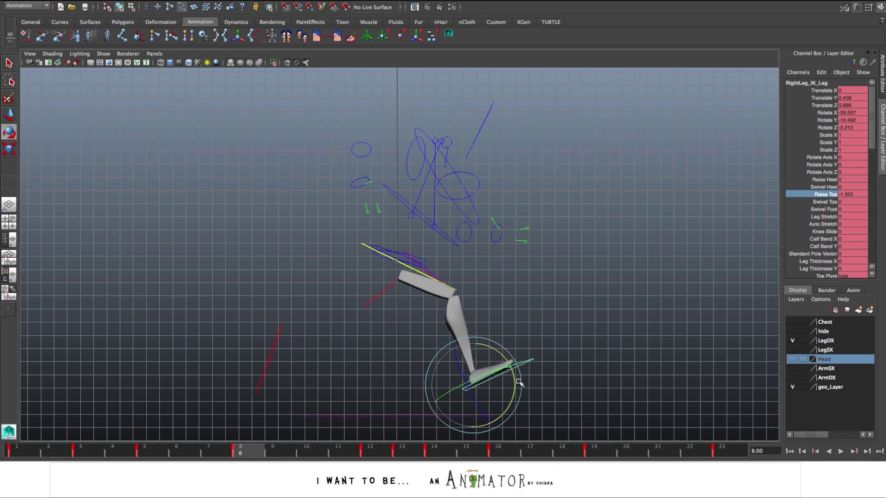
pyautogui.click(824, 196)
pyautogui.moveTo(305, 451); pyautogui.dragTo(385, 453)
pyautogui.click(426, 450)
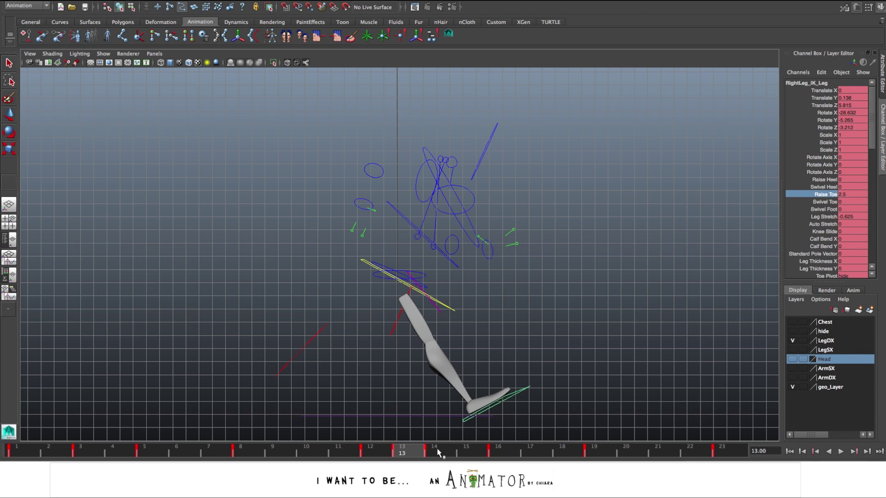
# - At frame 15, set the right foot's Rotate X, Rotate Y and Rotate Z to 0
pyautogui.click(437, 452)
pyautogui.click(505, 450)
pyautogui.click(473, 450)
pyautogui.moveTo(848, 114); pyautogui.dragTo(851, 127)
pyautogui.write('0')
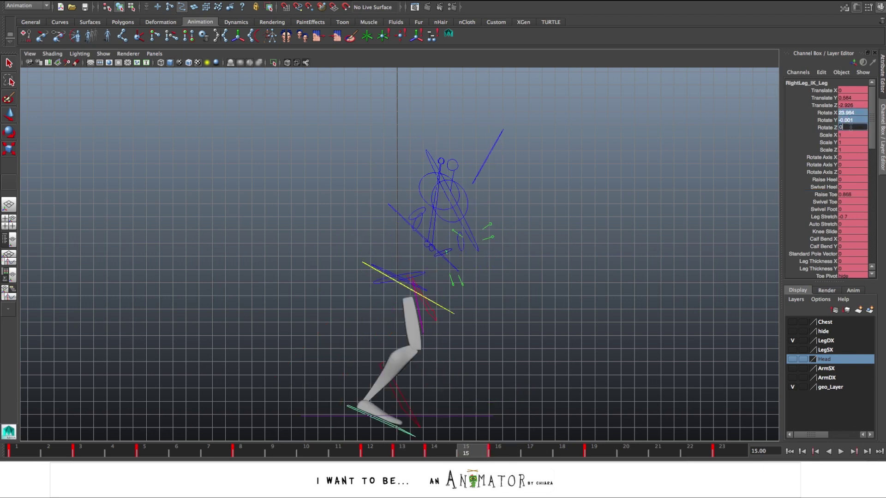
pyautogui.press('Return')
# - At frame 15, set the right foot's Translate Y to 0 and adjust its Leg Stretch and Raise Toe
pyautogui.click(851, 98)
pyautogui.write('0')
pyautogui.press('Return')
pyautogui.click(851, 218)
pyautogui.click(466, 451)
pyautogui.click(830, 194)
pyautogui.click(505, 452)
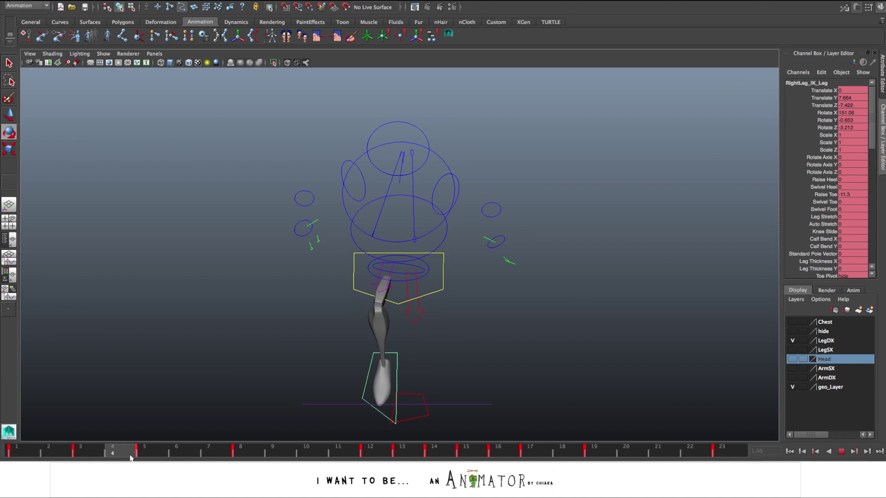
# - From the front view at frame 12, turn the right foot outward to about -25.6 degrees in Rotate Y
pyautogui.moveTo(128, 450); pyautogui.dragTo(270, 445)
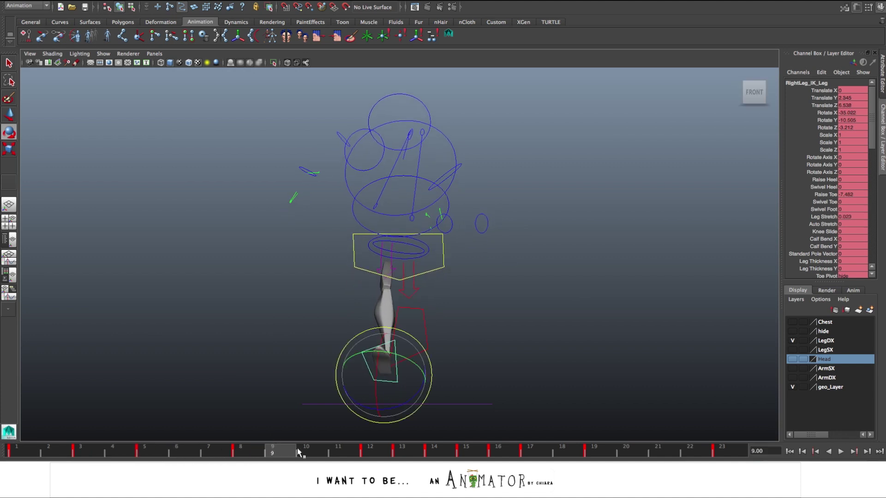
pyautogui.click(367, 455)
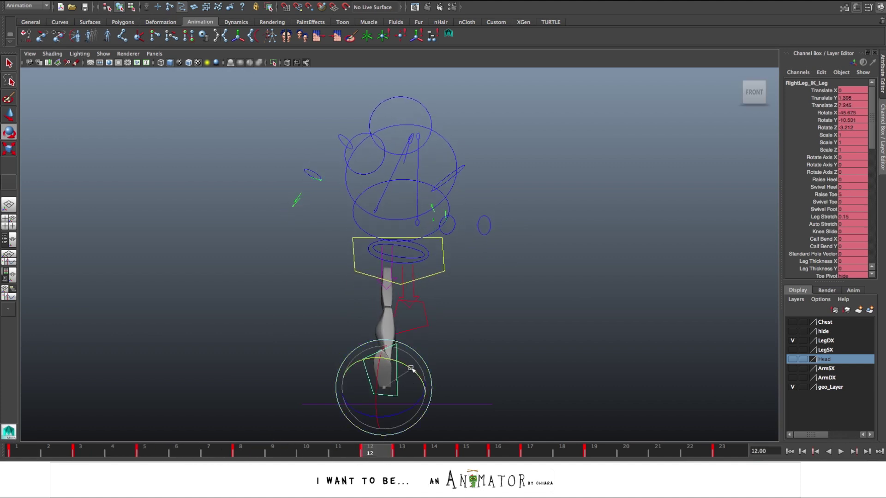
pyautogui.moveTo(411, 369); pyautogui.dragTo(398, 367)
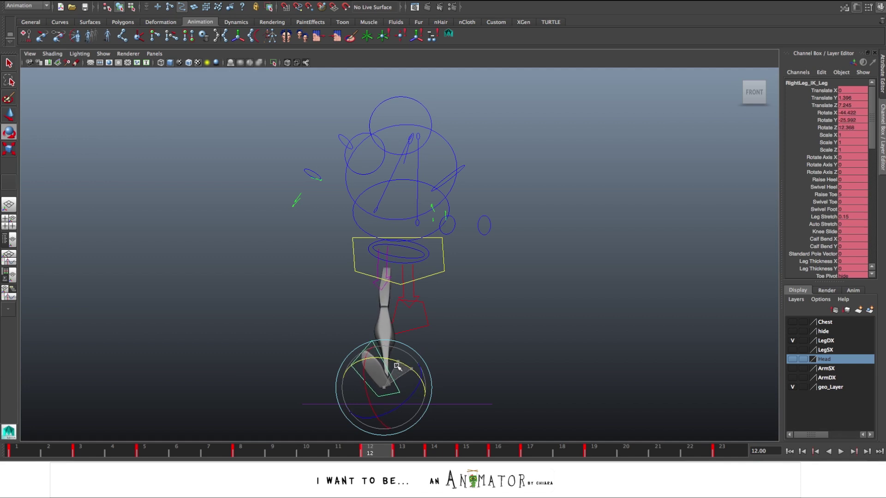
# - Set the right foot's Rotate Z to 0 at frame 14
pyautogui.click(404, 456)
pyautogui.click(433, 452)
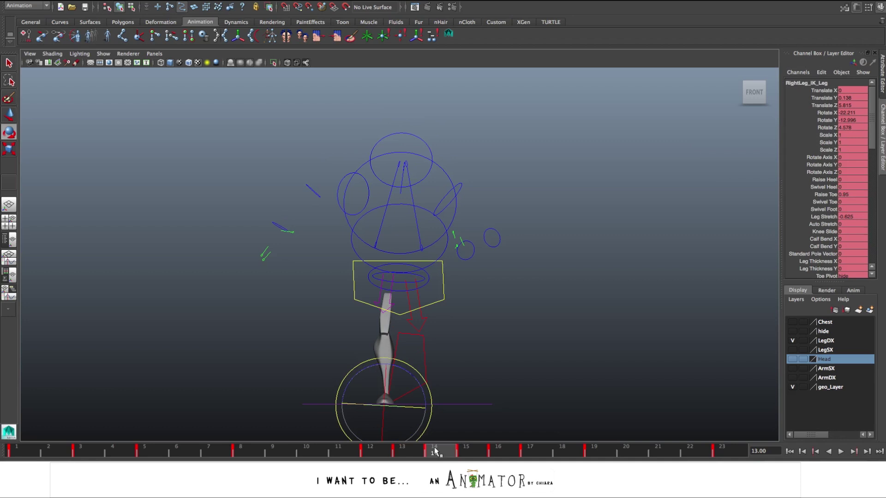
pyautogui.doubleClick(847, 128)
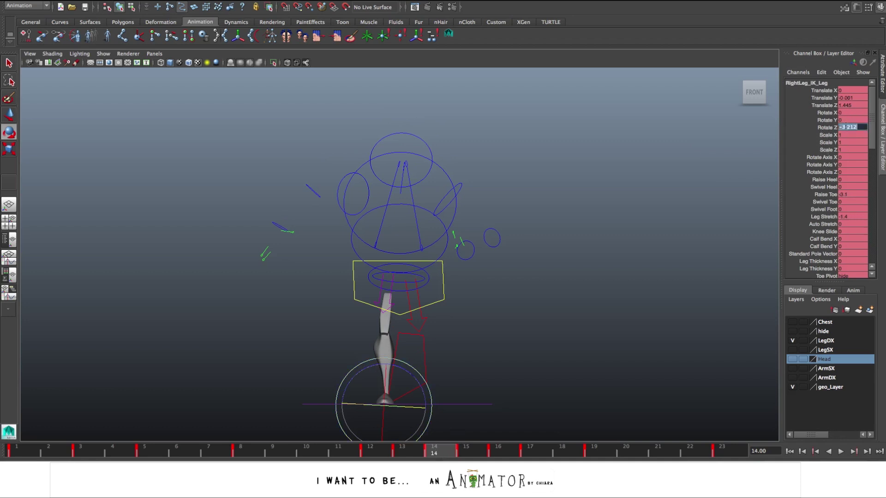
pyautogui.write('0')
pyautogui.press('Return')
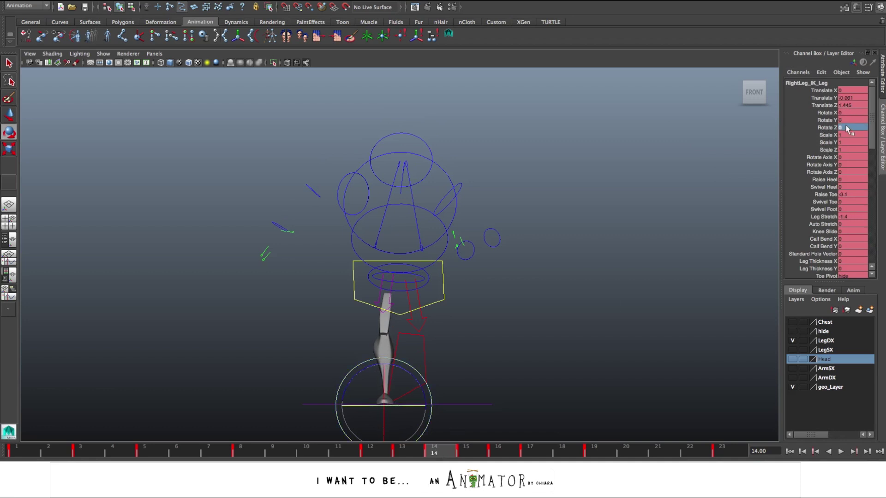
# - Adjust the right foot's rotation in the front view at frame 23 and again around frame 4
pyautogui.moveTo(417, 451); pyautogui.dragTo(595, 451)
pyautogui.moveTo(683, 450); pyautogui.dragTo(720, 452)
pyautogui.moveTo(428, 300); pyautogui.dragTo(420, 322)
pyautogui.moveTo(716, 454); pyautogui.dragTo(129, 442)
pyautogui.moveTo(422, 349); pyautogui.dragTo(419, 327)
# - Review the right leg's motion in the front view by scrubbing and playing back the cycle
pyautogui.moveTo(143, 451); pyautogui.dragTo(195, 452)
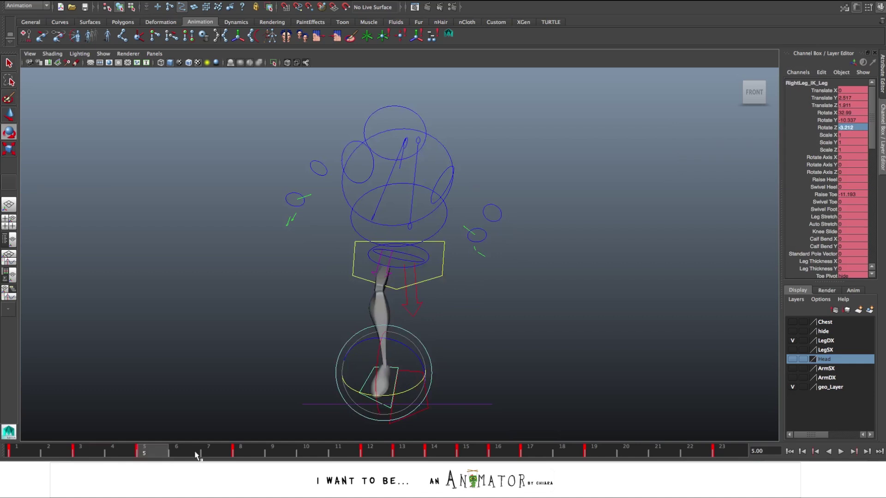
pyautogui.moveTo(194, 452); pyautogui.dragTo(255, 451)
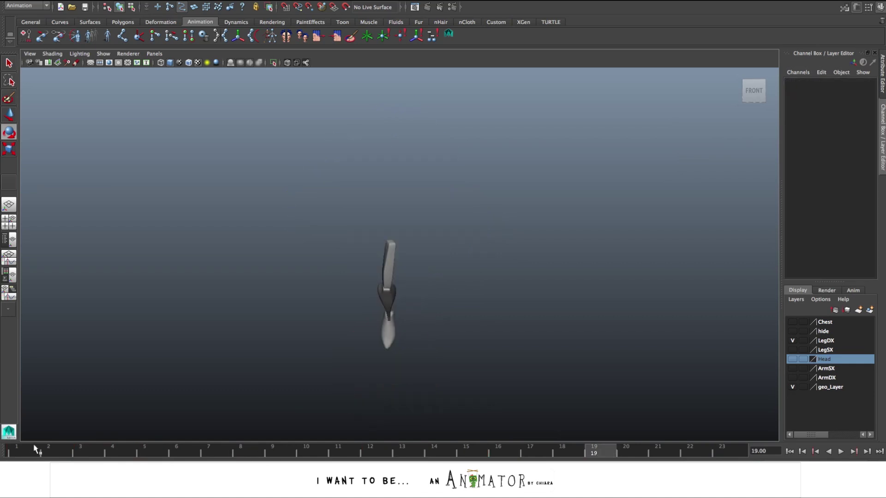
pyautogui.hotkey('alt', 'v')
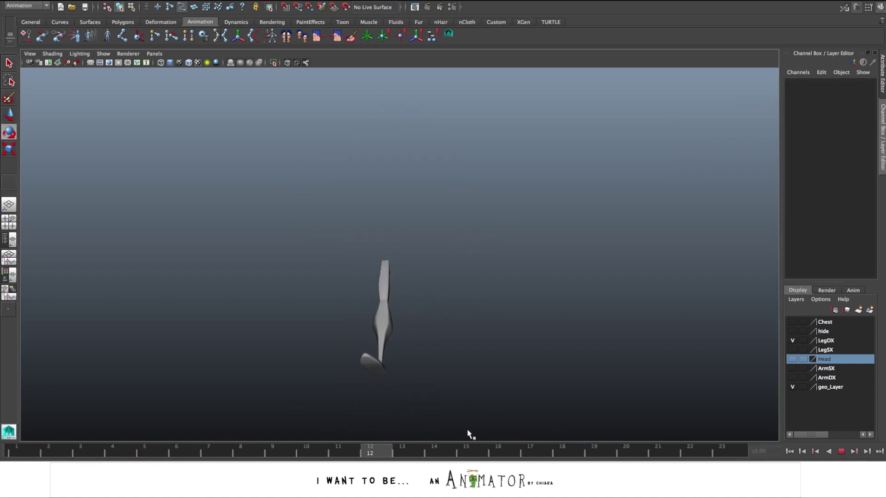
pyautogui.hotkey('alt', 'v')
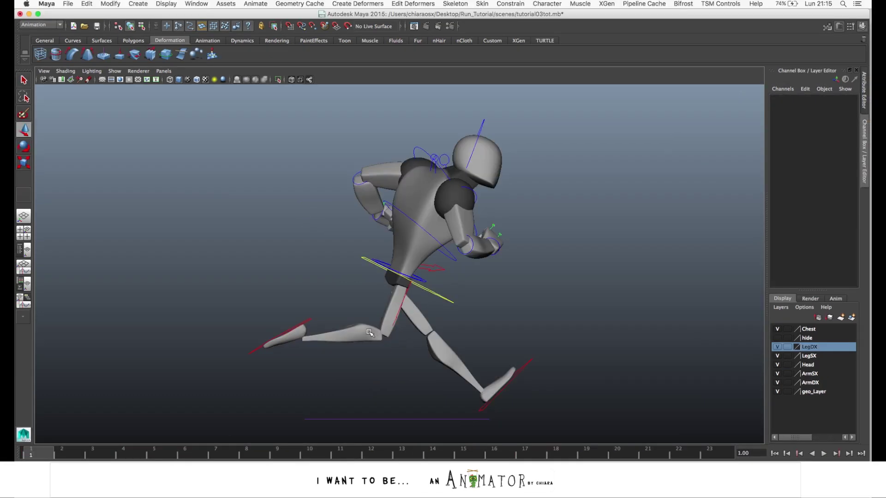
# - At frame 17, try adjusting Reposition X and Thigh Bend X on the right leg's pole vector control
pyautogui.moveTo(369, 322); pyautogui.dragTo(463, 324)
pyautogui.click(463, 324)
pyautogui.moveTo(81, 456); pyautogui.dragTo(524, 455)
pyautogui.click(381, 321)
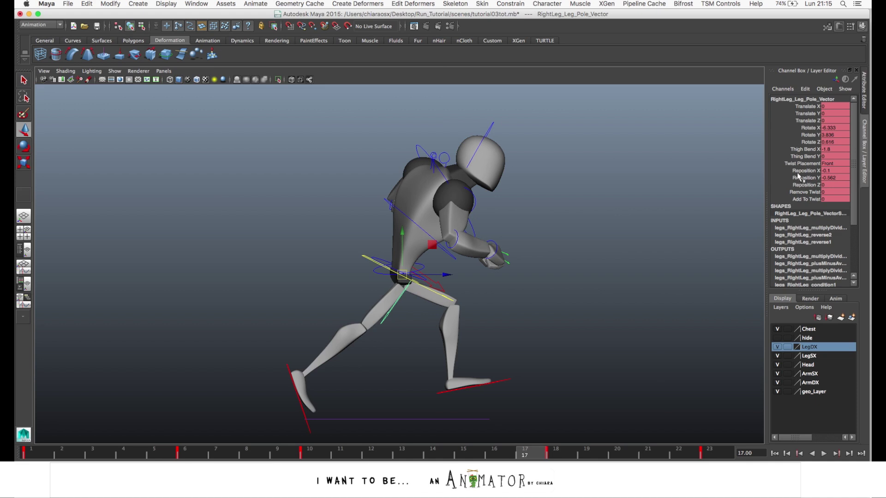
pyautogui.click(803, 172)
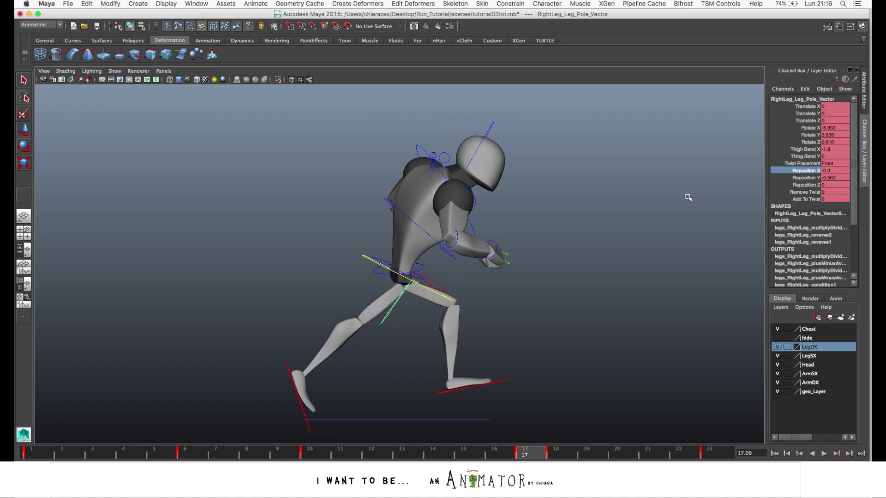
pyautogui.click(807, 150)
pyautogui.moveTo(673, 186); pyautogui.dragTo(626, 195, button='middle')
pyautogui.click(805, 156)
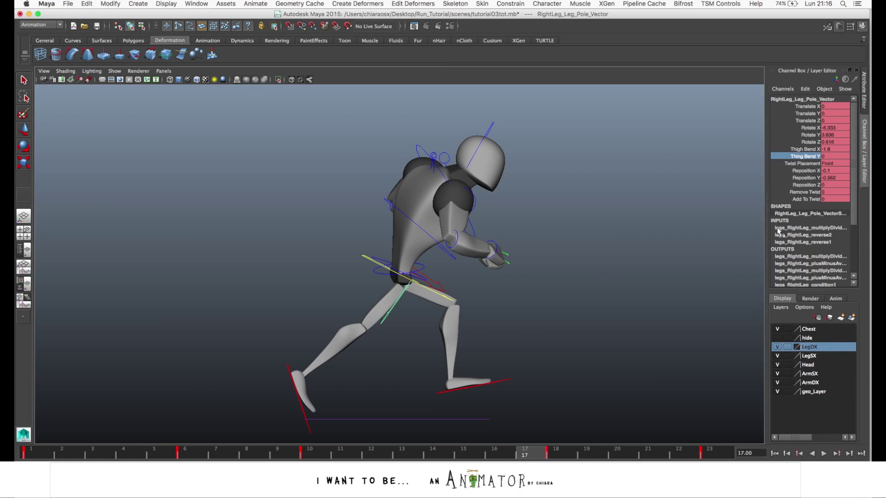
# - Try adjusting Raise Heel on the right foot control at frame 17
pyautogui.click(305, 410)
pyautogui.click(808, 192)
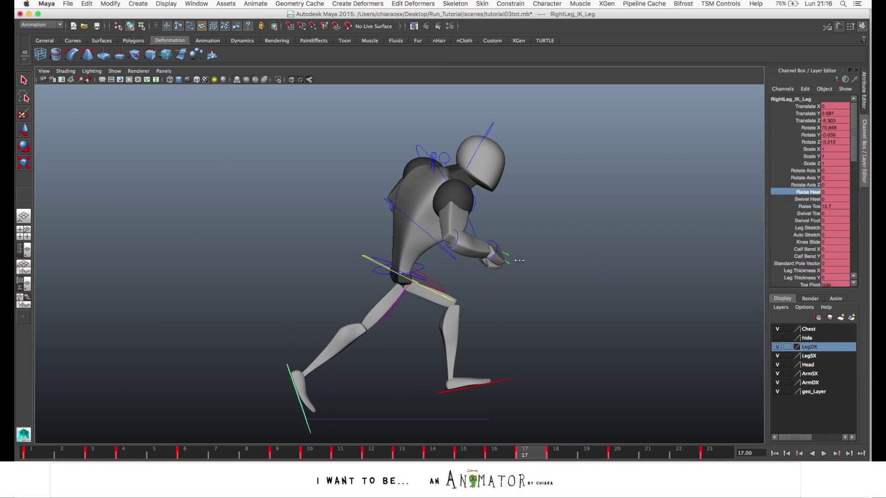
pyautogui.moveTo(556, 265); pyautogui.dragTo(531, 286, button='middle')
pyautogui.click(589, 317)
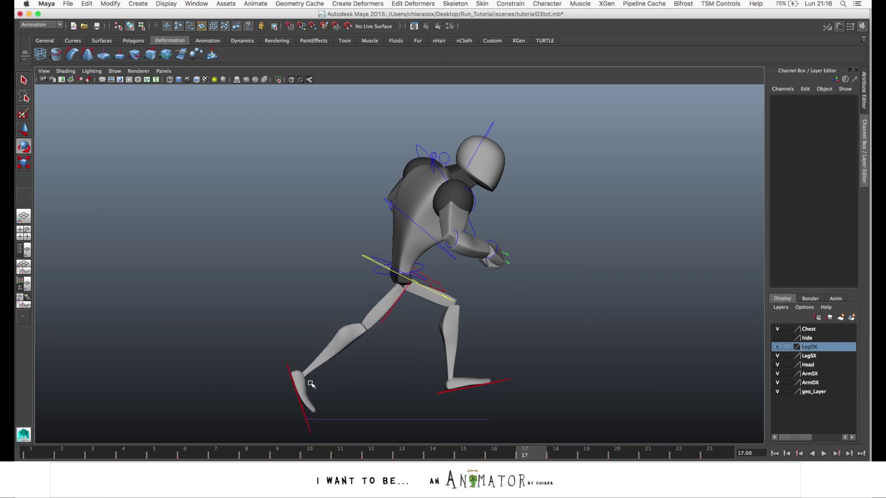
# - Create an editable motion trail for the right foot control, using the Animation menu set
pyautogui.click(287, 370)
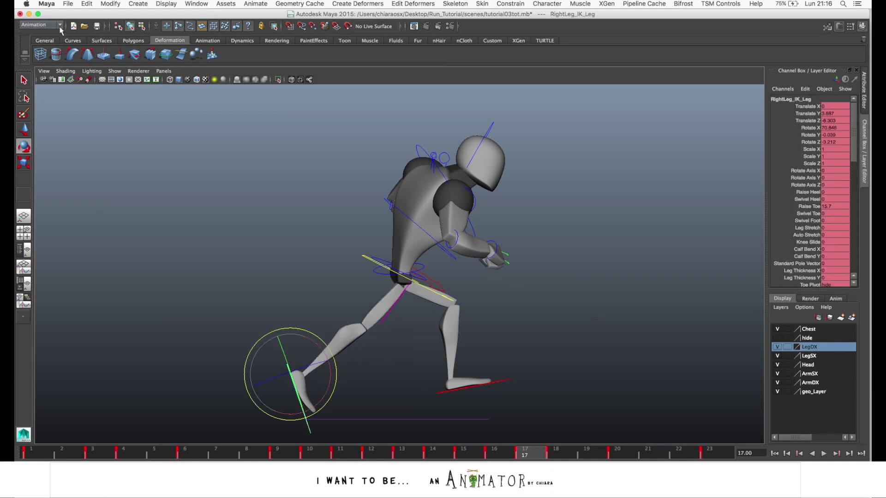
pyautogui.click(59, 26)
pyautogui.click(40, 33)
pyautogui.click(266, 4)
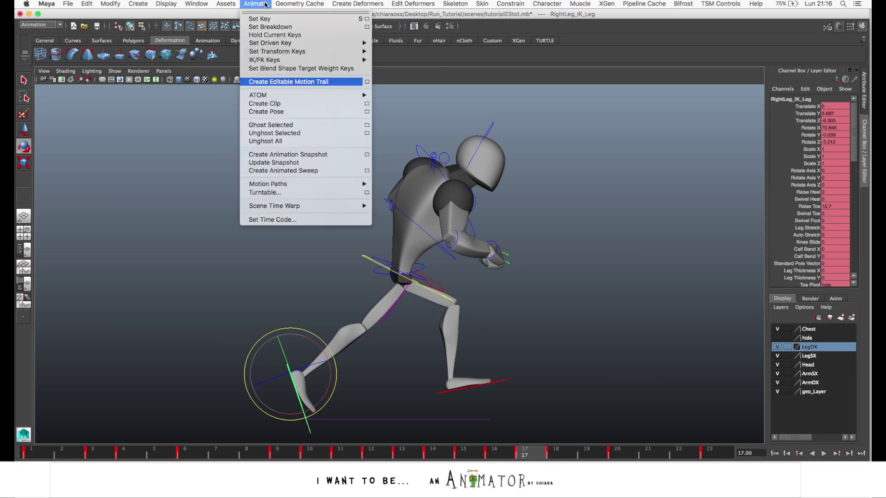
pyautogui.click(284, 84)
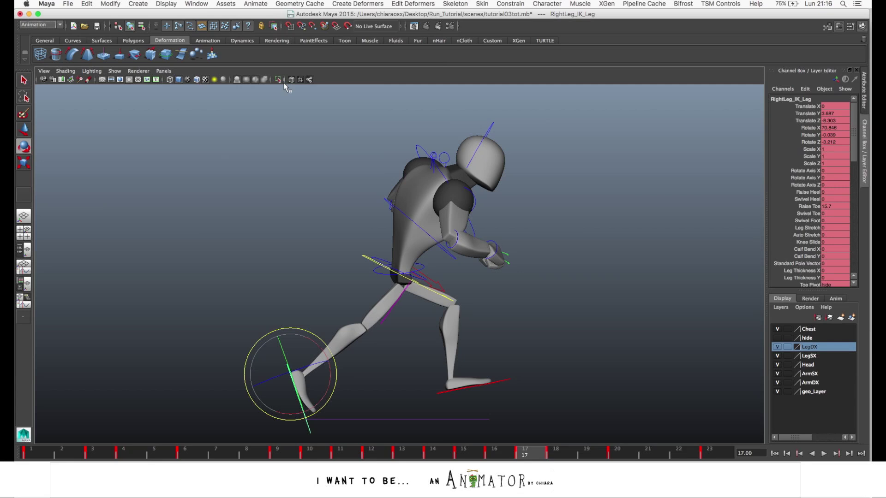
# - Display motion trails in the viewport and play the run from frame 1 to check the foot's arc
pyautogui.click(114, 71)
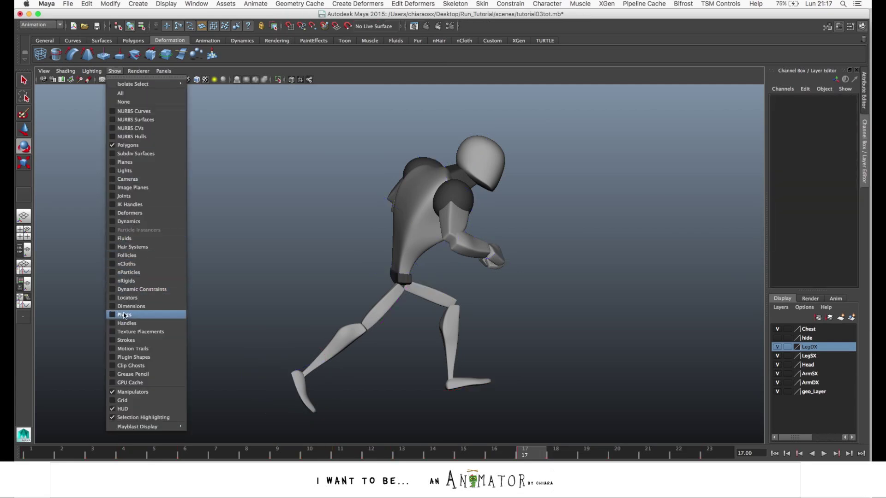
pyautogui.click(113, 349)
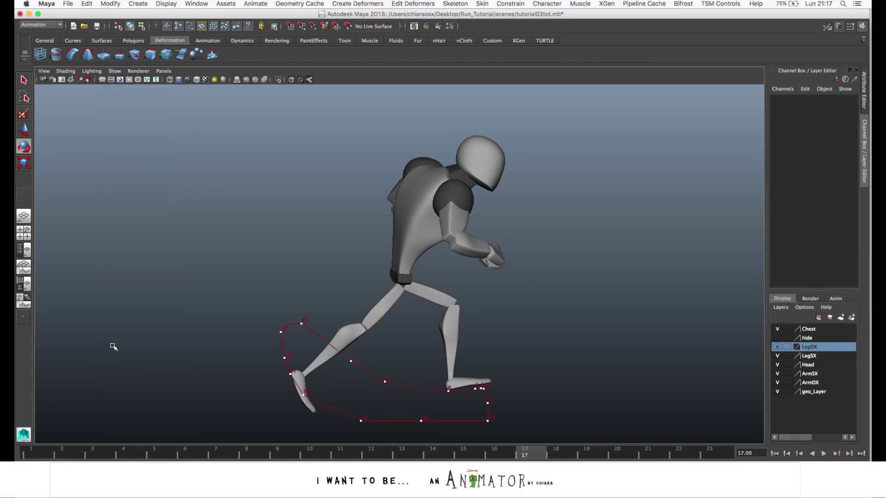
pyautogui.click(44, 454)
pyautogui.hotkey('alt', 'v')
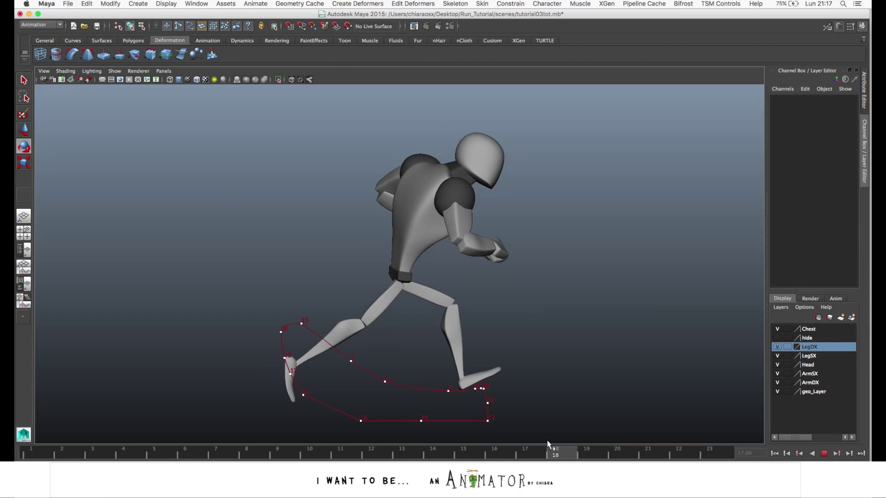
# - Show NURBS curves in the viewport and pick the forward foot's control
pyautogui.click(114, 72)
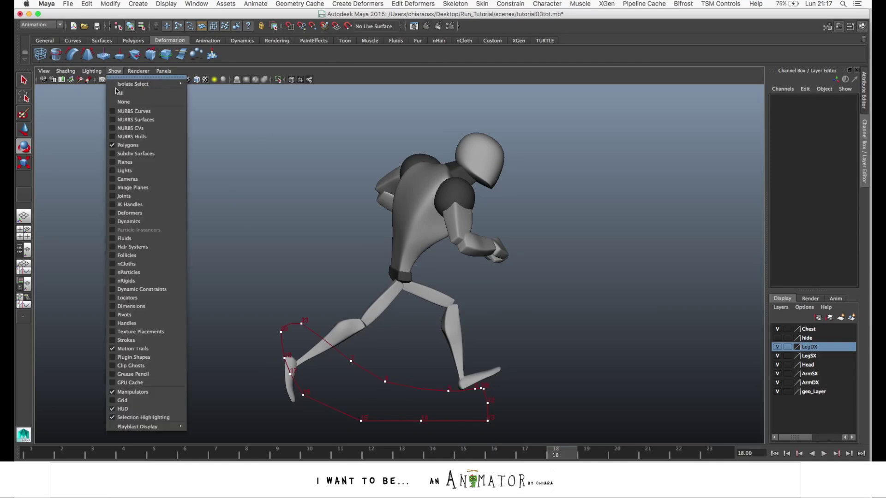
pyautogui.click(116, 112)
pyautogui.click(520, 367)
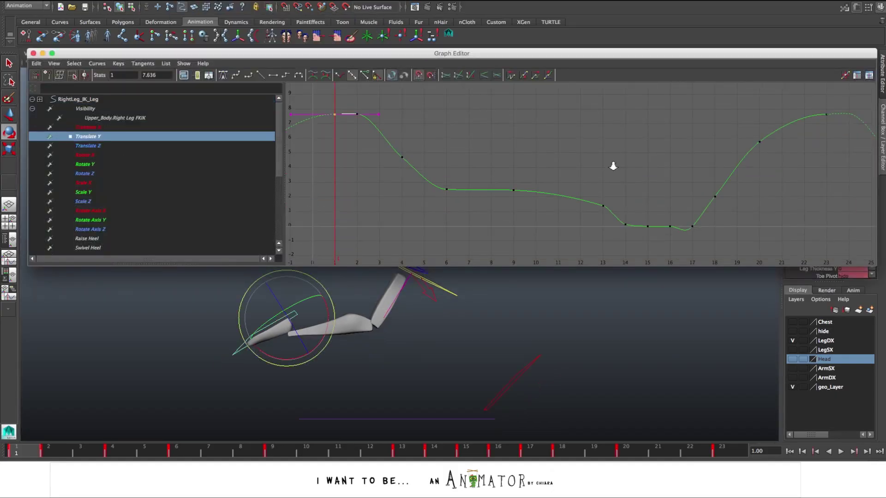
# - Refine the right foot's Translate Y curve around the frame 2 key and the last keys of the loop
pyautogui.click(357, 114)
pyautogui.click(61, 452)
pyautogui.moveTo(786, 151); pyautogui.dragTo(830, 184)
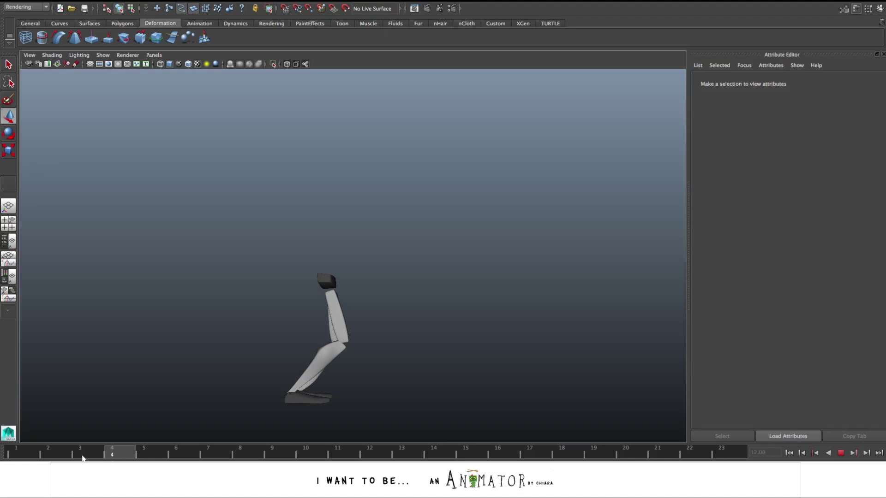
# - Scrub through both legs' motion up to frame 20 and show the rig's NURBS curves in the viewport
pyautogui.moveTo(83, 457)
pyautogui.mouseDown()
pyautogui.moveTo(49, 456)
pyautogui.moveTo(418, 457)
pyautogui.moveTo(636, 433)
pyautogui.mouseUp()
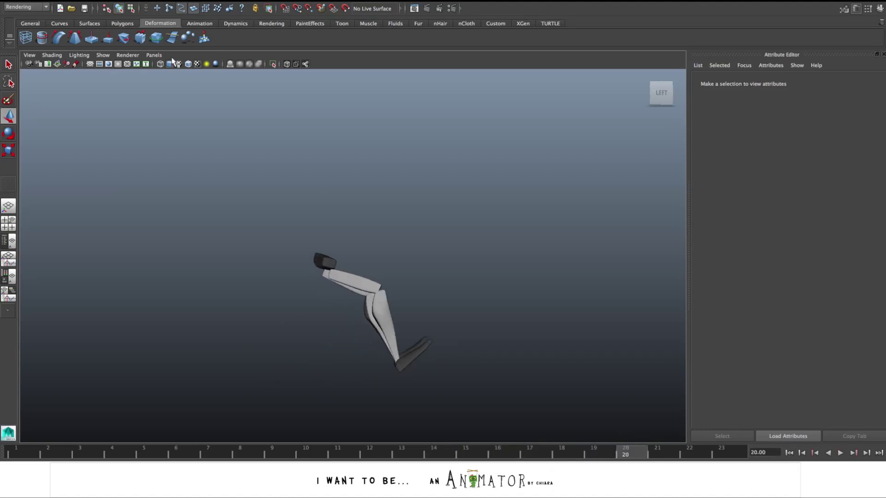
pyautogui.click(103, 55)
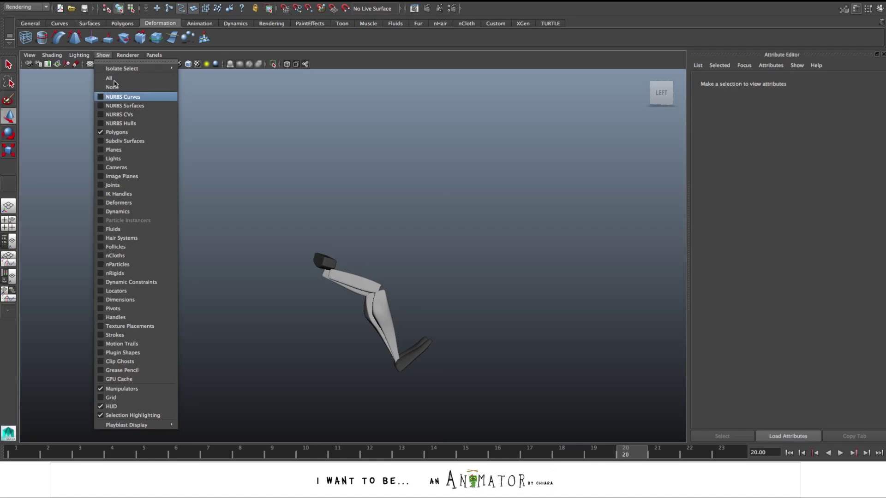
pyautogui.click(105, 96)
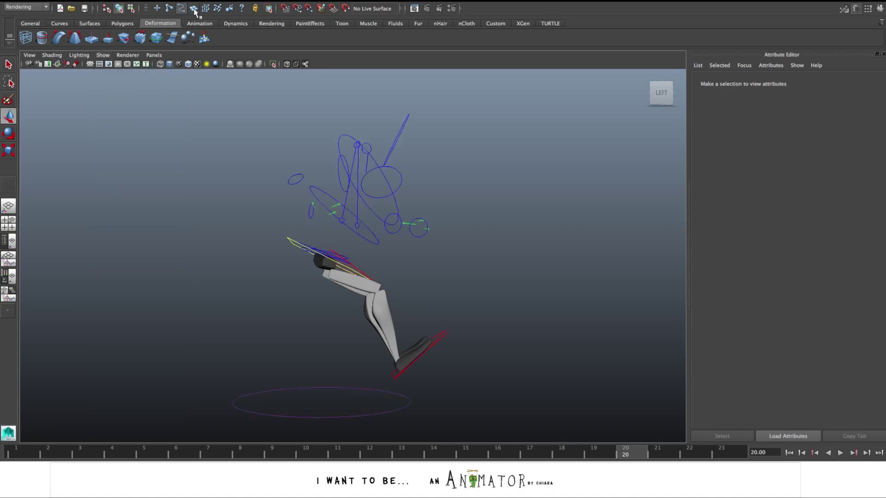
# - Select the right foot and knee pole vector controls and offset all their keys 11 frames later, so they start at frame 12
pyautogui.click(257, 457)
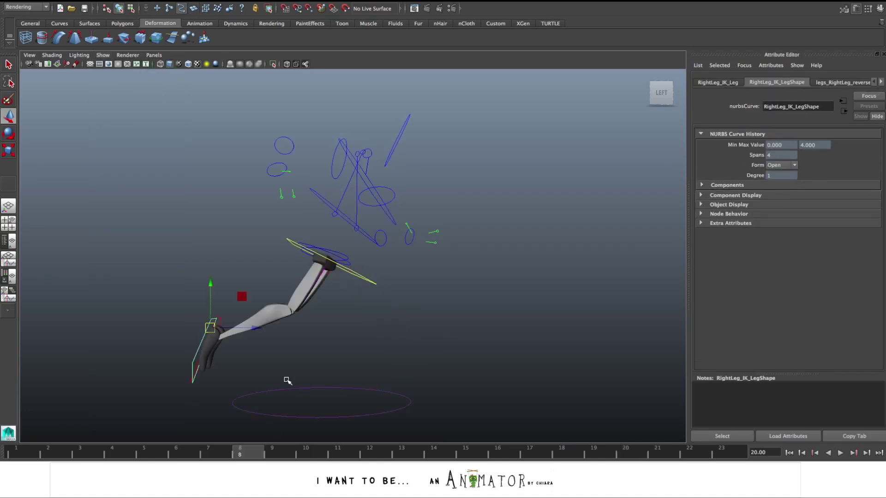
pyautogui.click(317, 283)
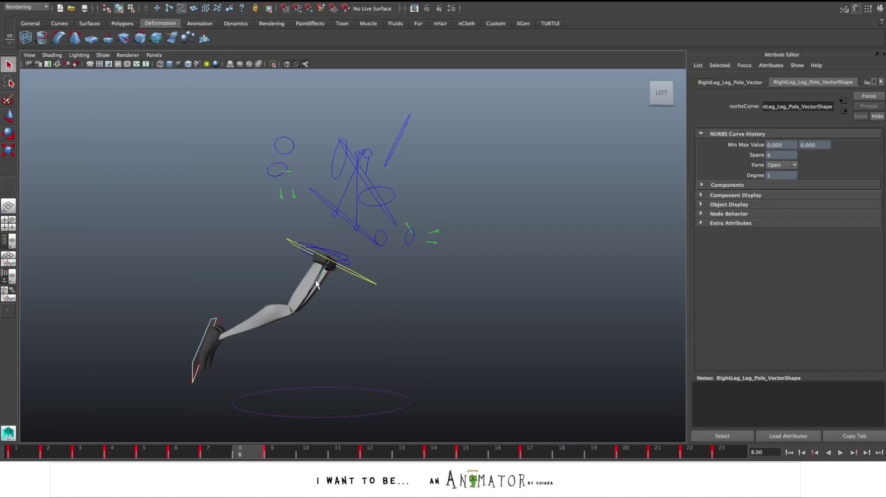
pyautogui.click(32, 453)
pyautogui.doubleClick(31, 456)
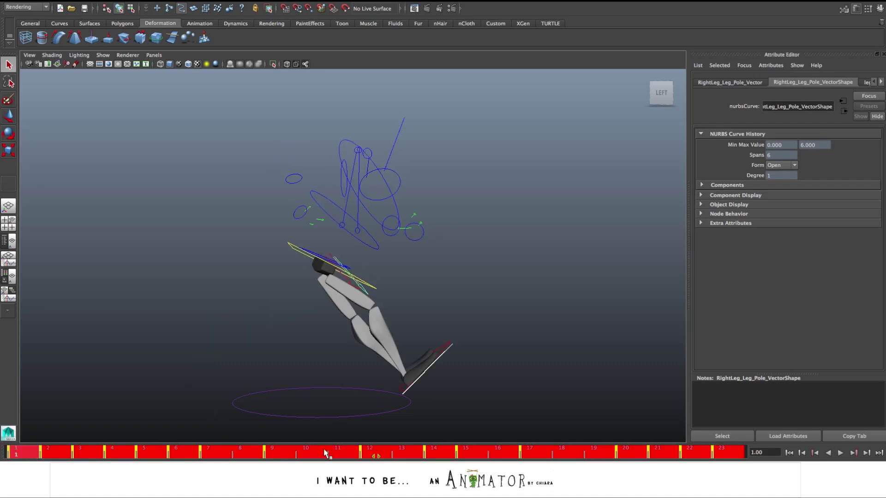
pyautogui.moveTo(376, 456); pyautogui.dragTo(723, 444)
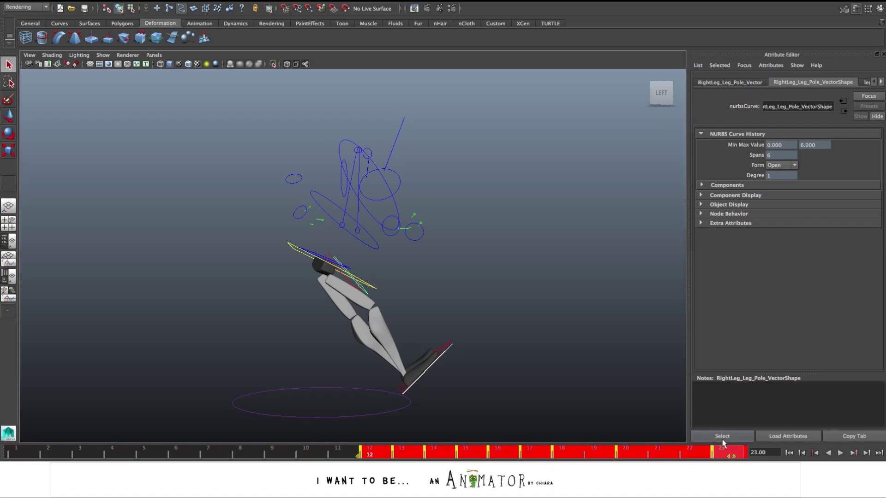
pyautogui.moveTo(99, 454); pyautogui.dragTo(363, 453)
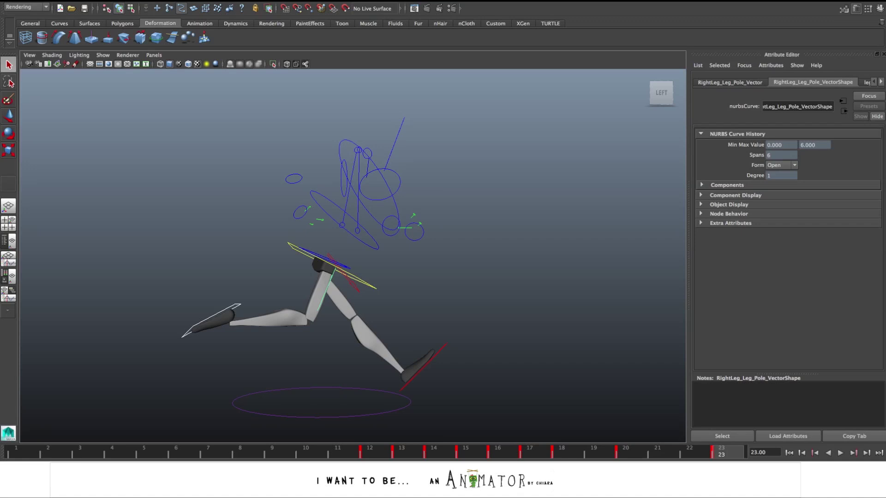
pyautogui.click(143, 453)
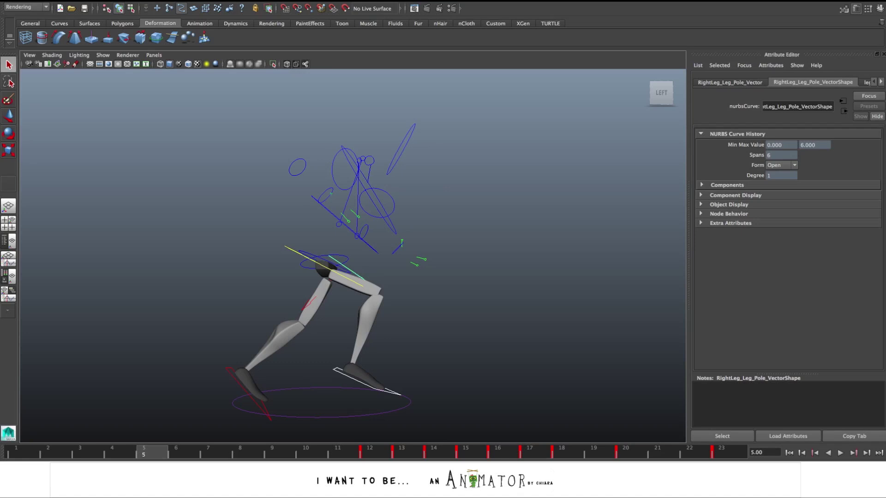
# - Open the Graph Editor on the right arm's curves and delete all keys at frame 34
pyautogui.click(185, 1)
pyautogui.moveTo(212, 18)
pyautogui.click(324, 24)
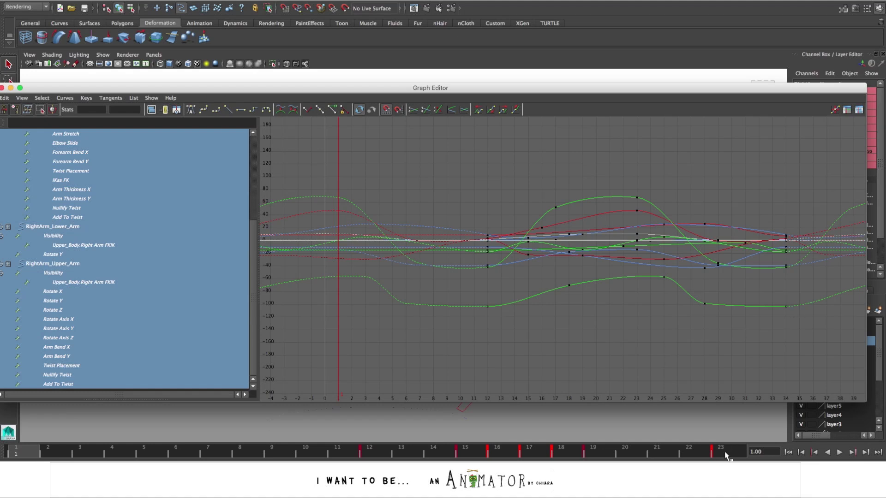
pyautogui.click(725, 454)
pyautogui.click(706, 455)
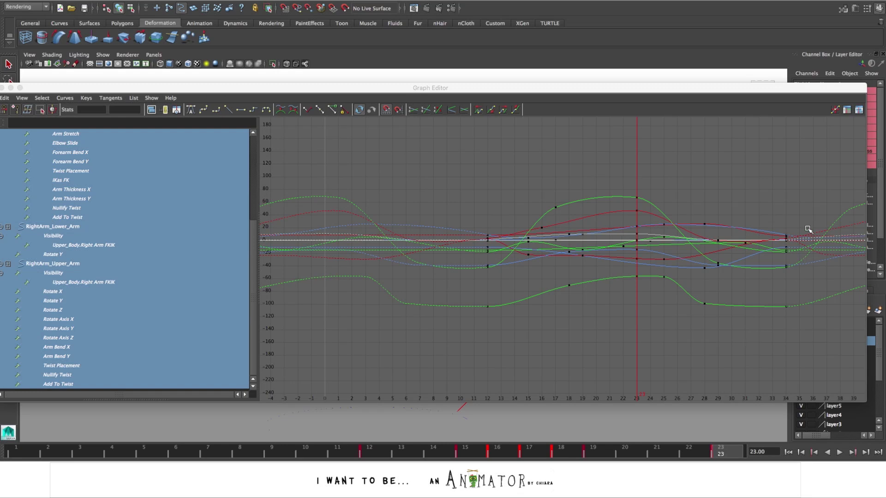
pyautogui.moveTo(806, 208); pyautogui.dragTo(783, 336)
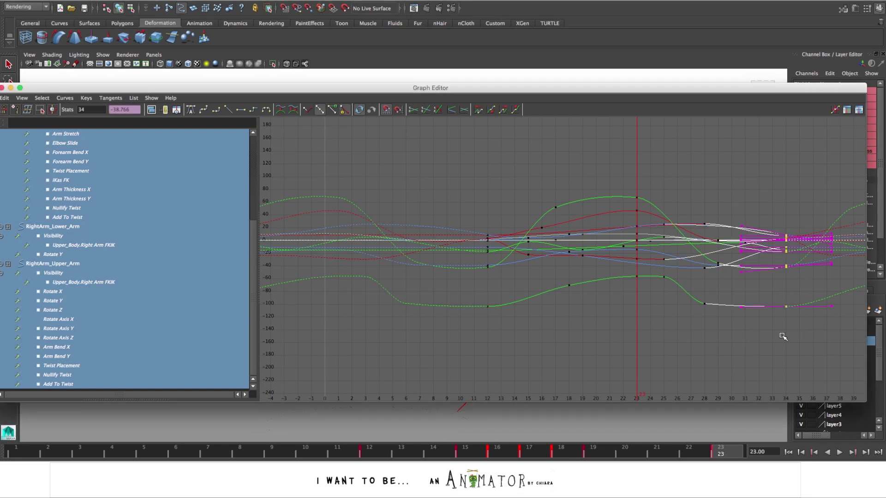
pyautogui.press('Delete')
# - Move the right arm keys from frame 23 onward 22 frames earlier to begin at frame 1, and play the cycle
pyautogui.moveTo(762, 163); pyautogui.dragTo(635, 348)
pyautogui.keyDown('shift'); pyautogui.moveTo(739, 318); pyautogui.dragTo(440, 321, button='middle'); pyautogui.keyUp('shift')
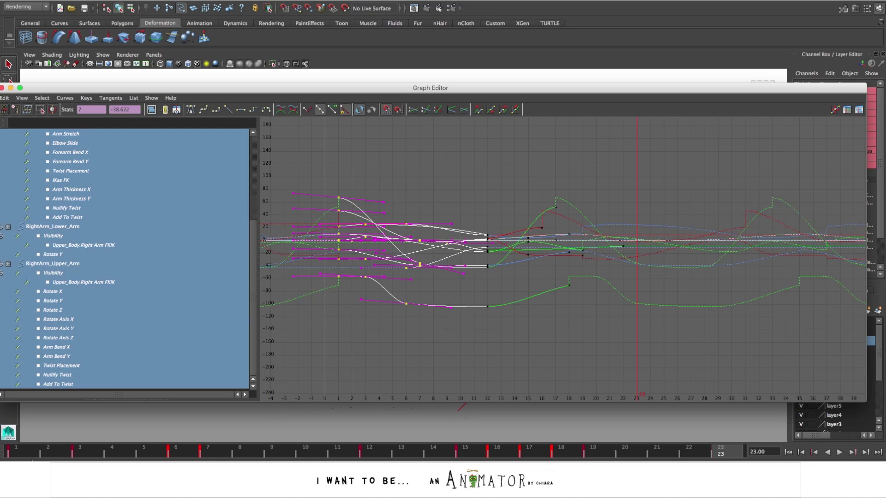
pyautogui.click(21, 450)
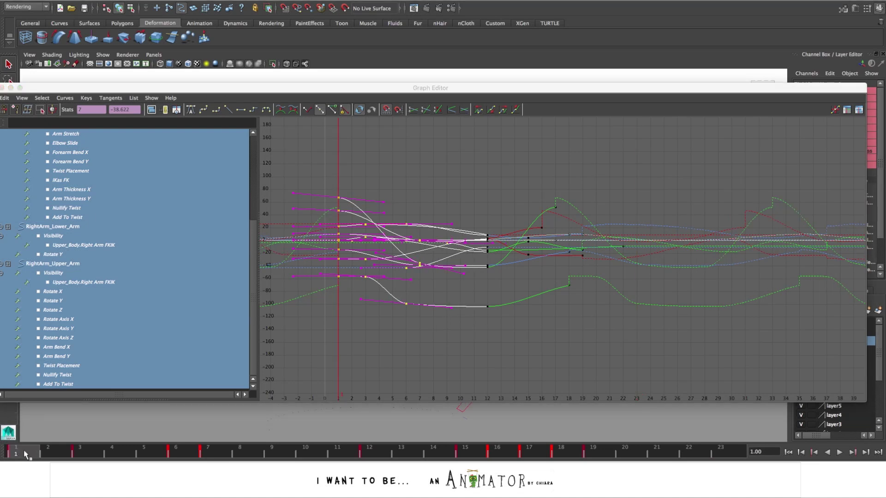
pyautogui.hotkey('alt', 'v')
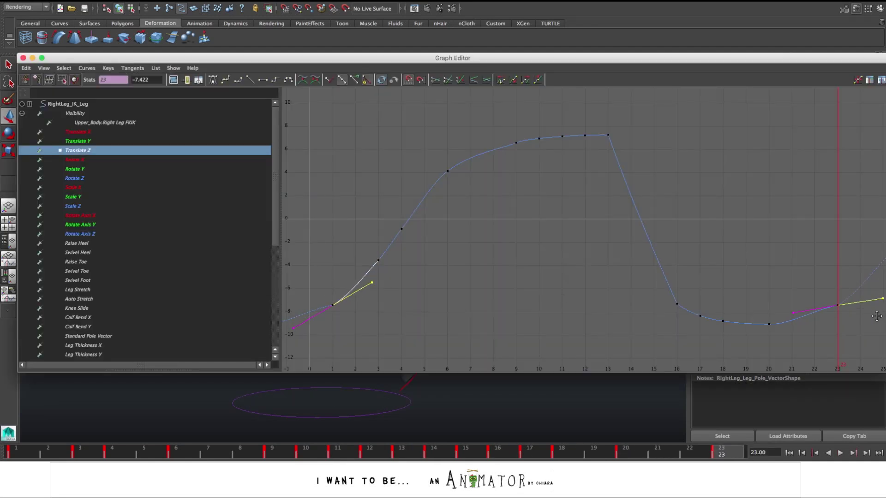
pyautogui.press('Down')
pyautogui.press('Down')
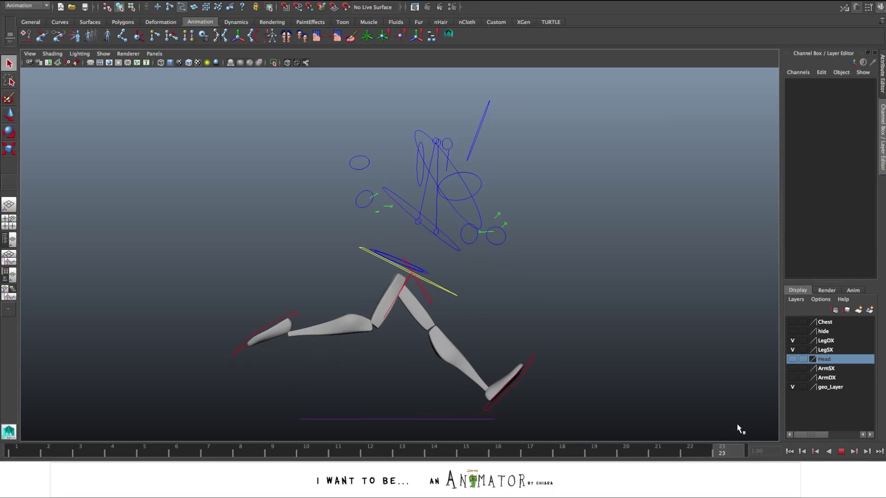
# - Show the Chest layer and offset the middle spine control's keys 2 frames later
pyautogui.click(792, 322)
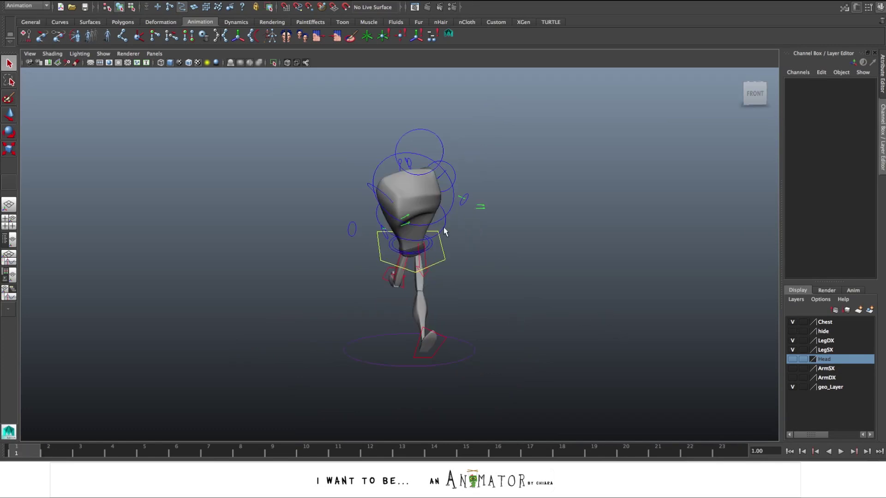
pyautogui.click(446, 219)
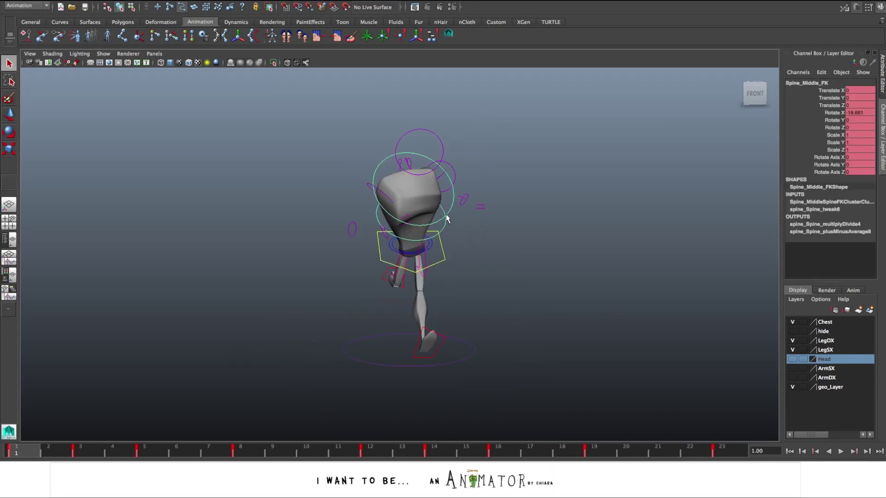
pyautogui.keyDown('alt'); pyautogui.moveTo(451, 223); pyautogui.dragTo(481, 214); pyautogui.keyUp('alt')
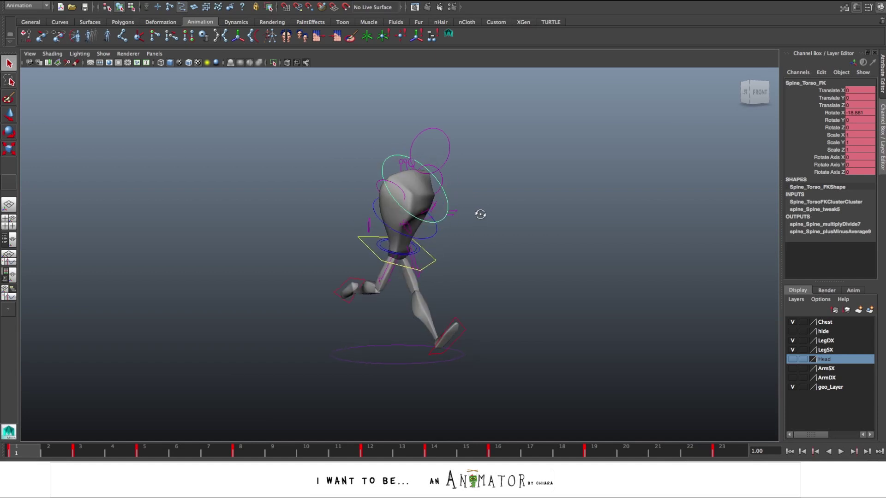
pyautogui.click(418, 251)
pyautogui.click(432, 234)
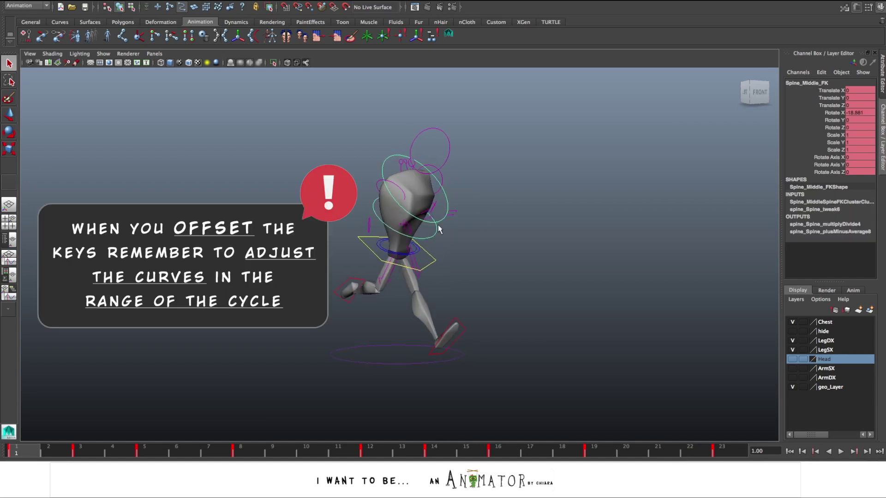
pyautogui.click(439, 222)
pyautogui.keyDown('alt'); pyautogui.moveTo(434, 242); pyautogui.dragTo(439, 234); pyautogui.keyUp('alt')
pyautogui.click(434, 236)
pyautogui.keyDown('shift'); pyautogui.moveTo(731, 451); pyautogui.dragTo(18, 451); pyautogui.keyUp('shift')
pyautogui.moveTo(377, 455); pyautogui.dragTo(438, 456)
# - Select the upper torso control and offset its whole key range 4 frames later
pyautogui.click(449, 207)
pyautogui.click(445, 211)
pyautogui.doubleClick(430, 454)
pyautogui.moveTo(376, 455); pyautogui.dragTo(508, 454)
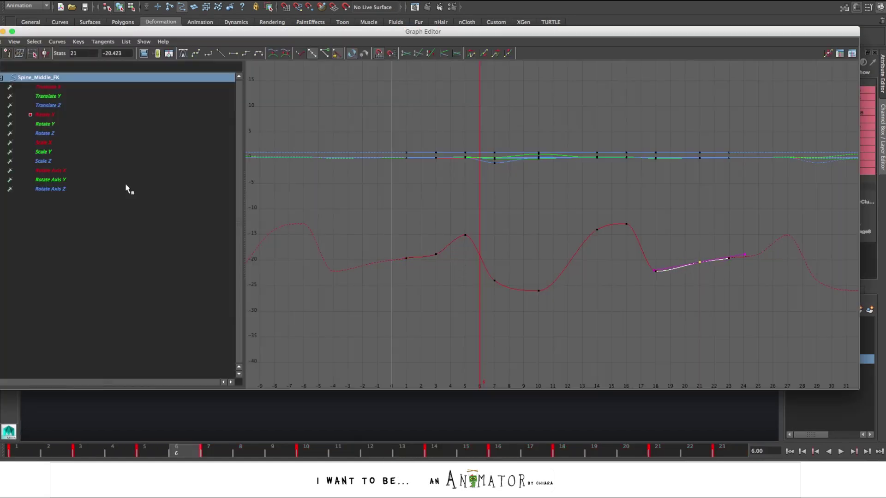
# - Examine the middle spine control's Translate Y curve in the Graph Editor
pyautogui.click(48, 96)
pyautogui.moveTo(277, 184); pyautogui.dragTo(306, 214)
pyautogui.click(653, 123)
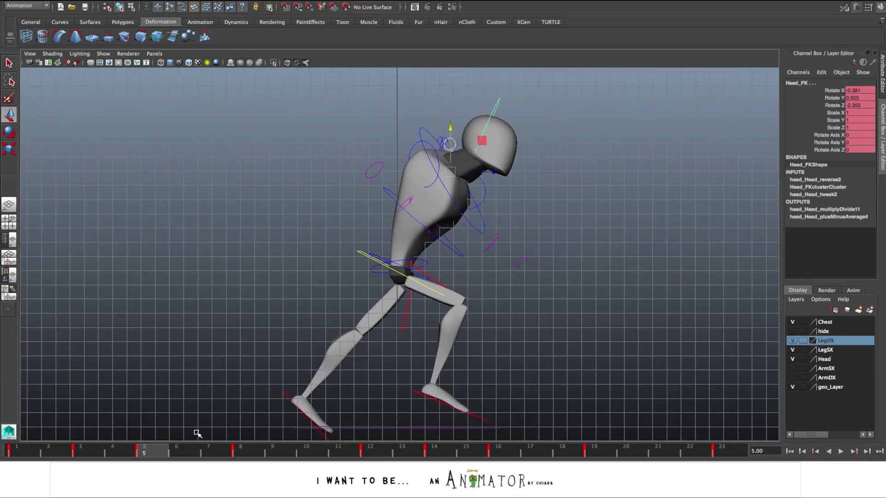
# - Adjust the head control's rotation on the poses up to frame 14, with Rotate Z at -0.257 on frame 5
pyautogui.click(94, 454)
pyautogui.click(159, 453)
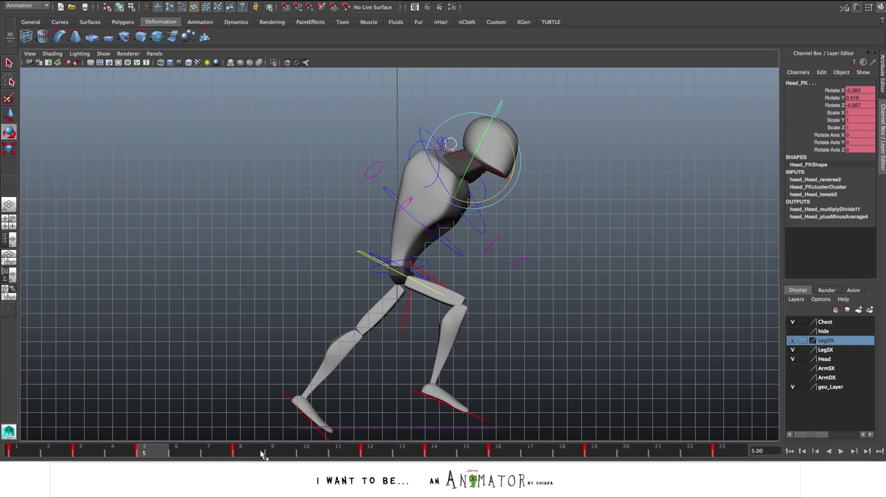
pyautogui.click(261, 452)
pyautogui.click(375, 450)
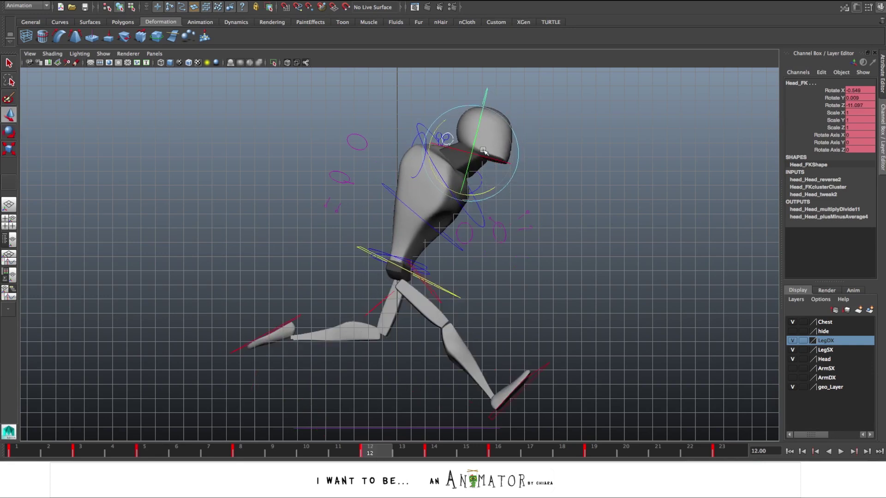
pyautogui.click(437, 450)
pyautogui.press('e')
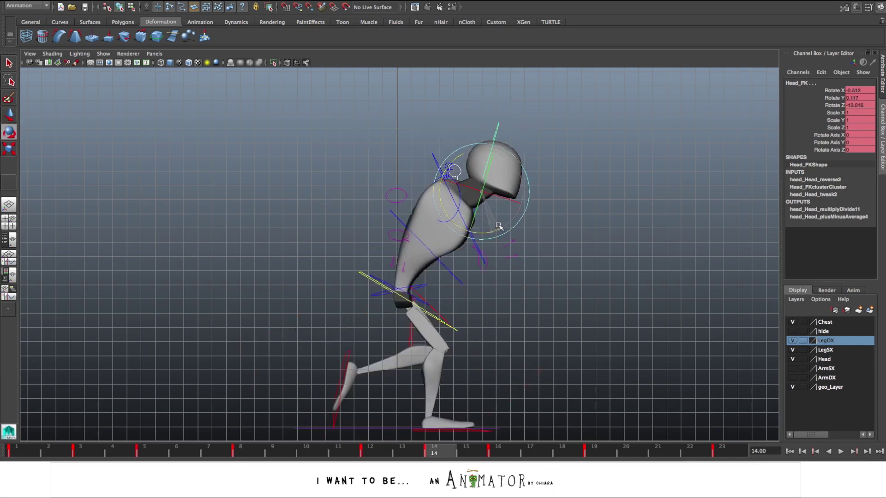
# - Adjust the head's rotation on the remaining key poses from frame 16, and scrub the opening frames to check the motion
pyautogui.click(511, 450)
pyautogui.press('.')
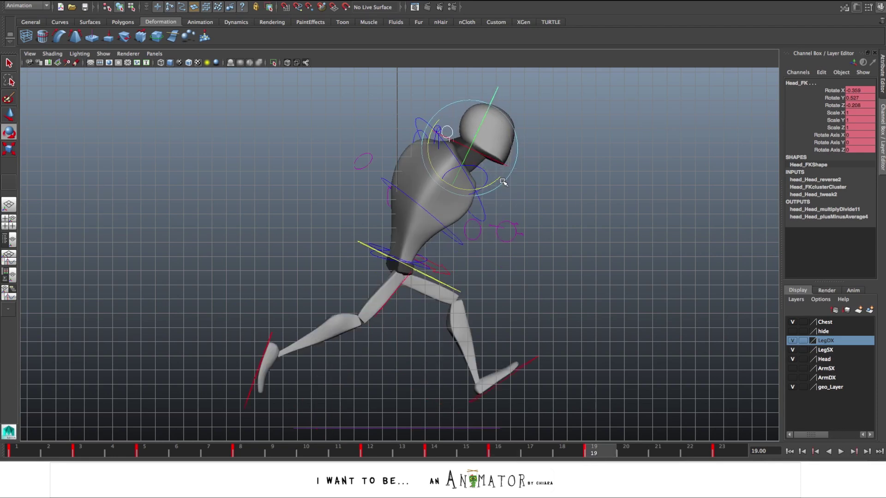
pyautogui.press('.')
pyautogui.press('.')
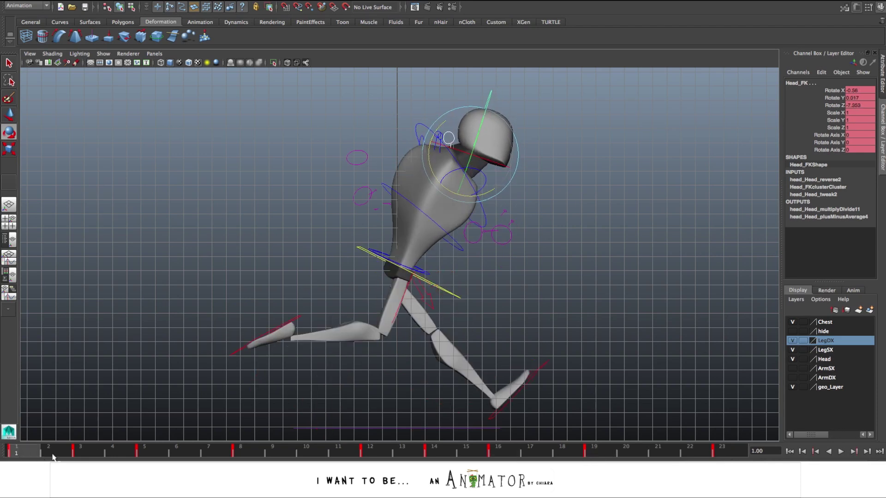
pyautogui.moveTo(53, 457); pyautogui.dragTo(158, 448)
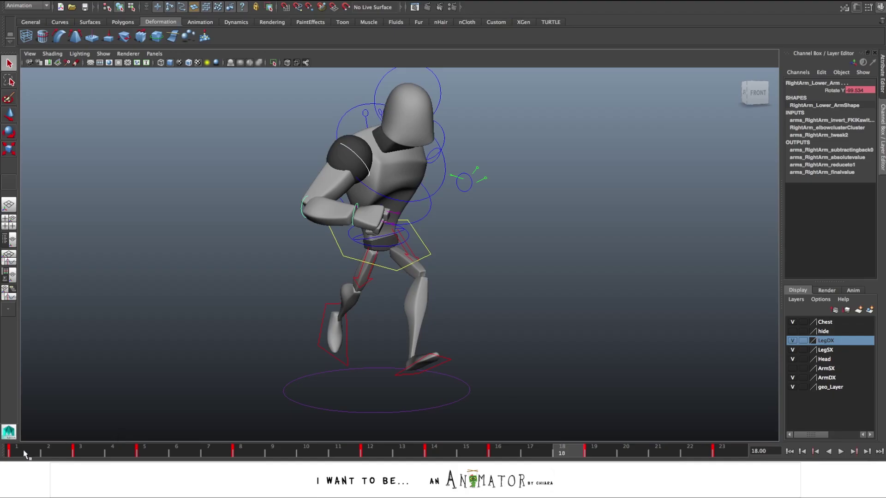
# - Play the run with the right arm shown, clear the selection and return to the first frame
pyautogui.hotkey('alt', 'v')
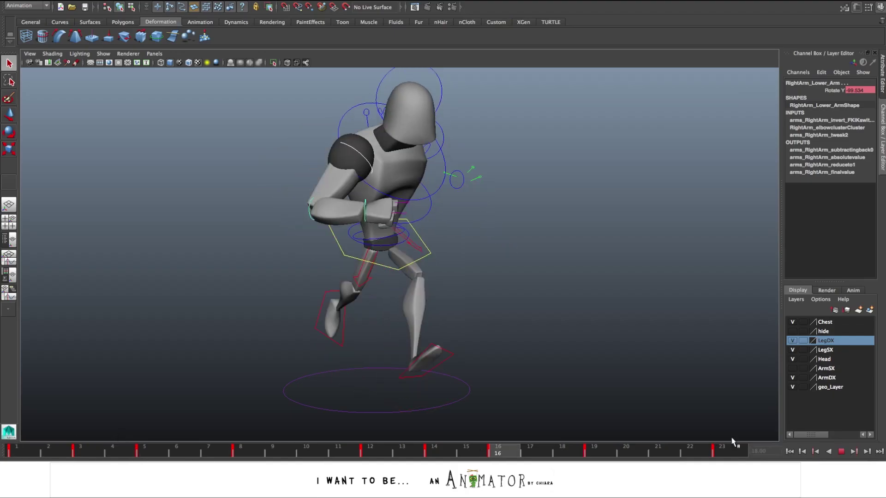
pyautogui.hotkey('alt', 'v')
pyautogui.click(231, 334)
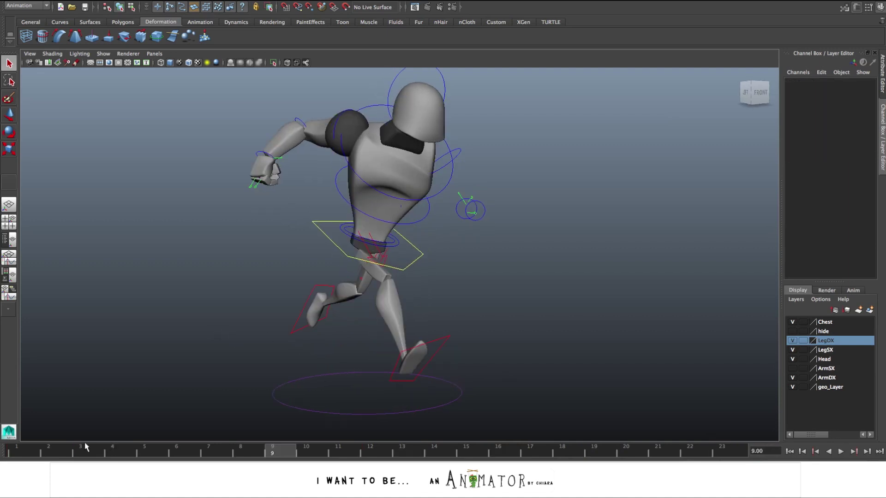
pyautogui.hotkey('alt', 'shift', 'v')
# - Offset all of the right lower arm's keys 2 frames later and select the right hand's whole key range
pyautogui.click(392, 213)
pyautogui.keyDown('shift'); pyautogui.doubleClick(31, 450); pyautogui.keyUp('shift')
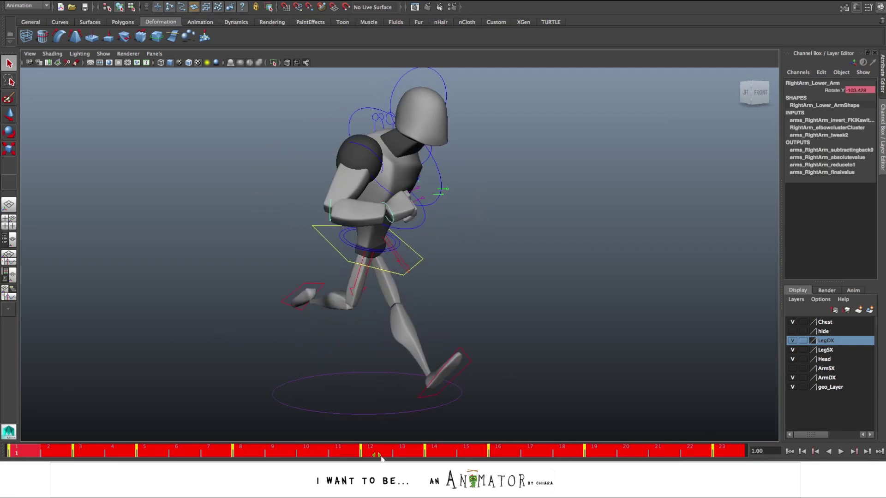
pyautogui.moveTo(378, 454); pyautogui.dragTo(434, 452)
pyautogui.click(388, 207)
pyautogui.keyDown('shift'); pyautogui.doubleClick(237, 453); pyautogui.keyUp('shift')
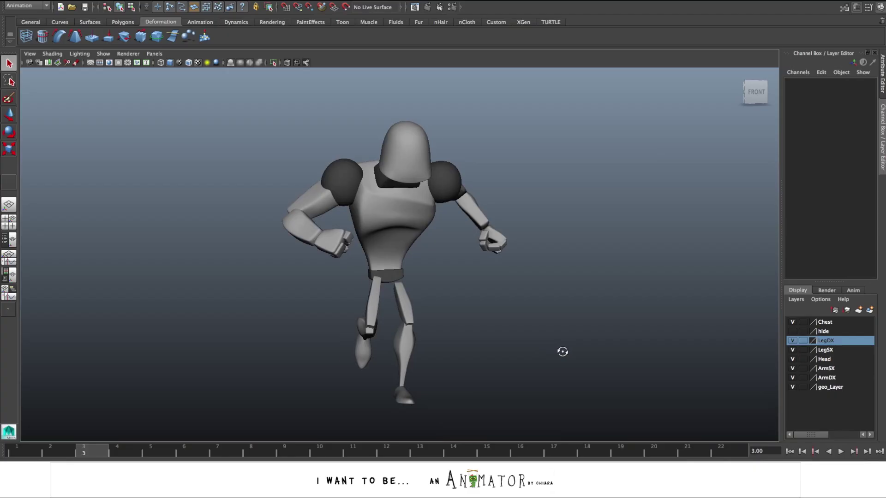
# - Show NURBS curves in the viewport to display the rig controls on the full body
pyautogui.click(104, 54)
pyautogui.click(104, 96)
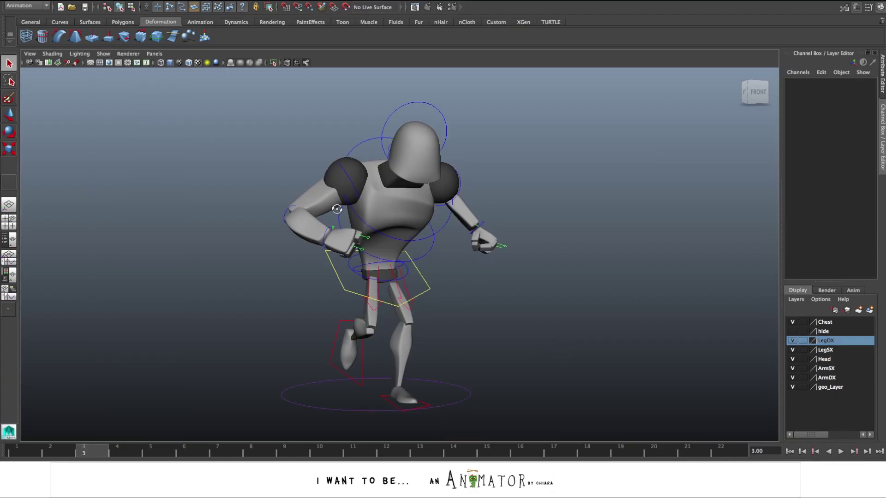
pyautogui.keyDown('alt'); pyautogui.moveTo(337, 209); pyautogui.dragTo(326, 209); pyautogui.keyUp('alt')
# - Pick the left arm's controls and shift the left lower arm's entire Rotate Y curve lower in the Graph Editor
pyautogui.click(462, 176)
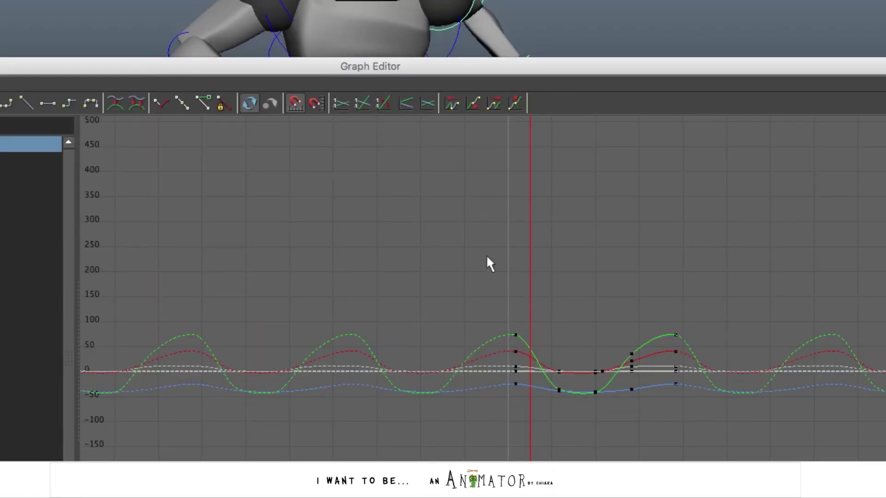
pyautogui.moveTo(756, 431); pyautogui.dragTo(756, 431)
pyautogui.moveTo(651, 421); pyautogui.dragTo(655, 422, button='middle')
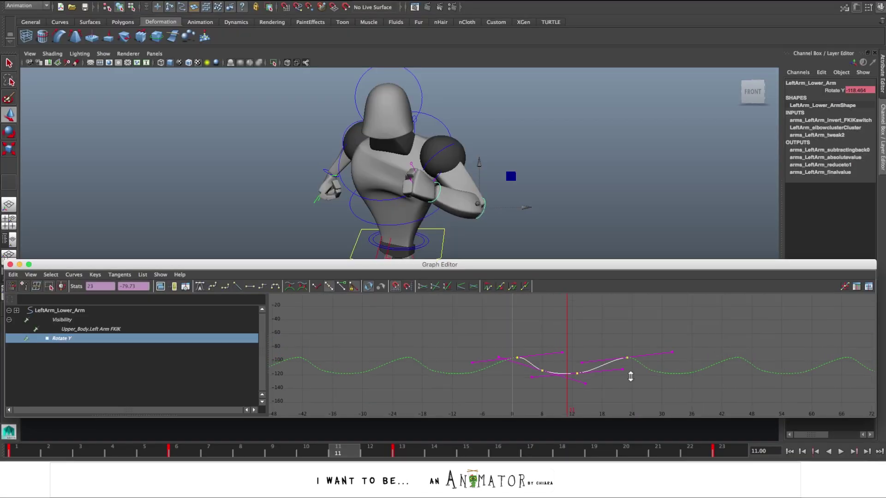
# - Select the left hand control and isolate its Rotate Y curve in the Graph Editor
pyautogui.click(438, 193)
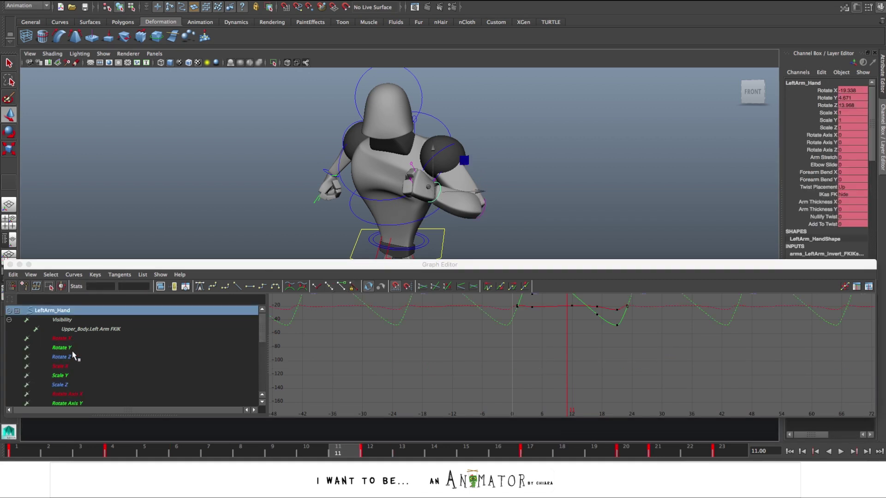
pyautogui.click(101, 349)
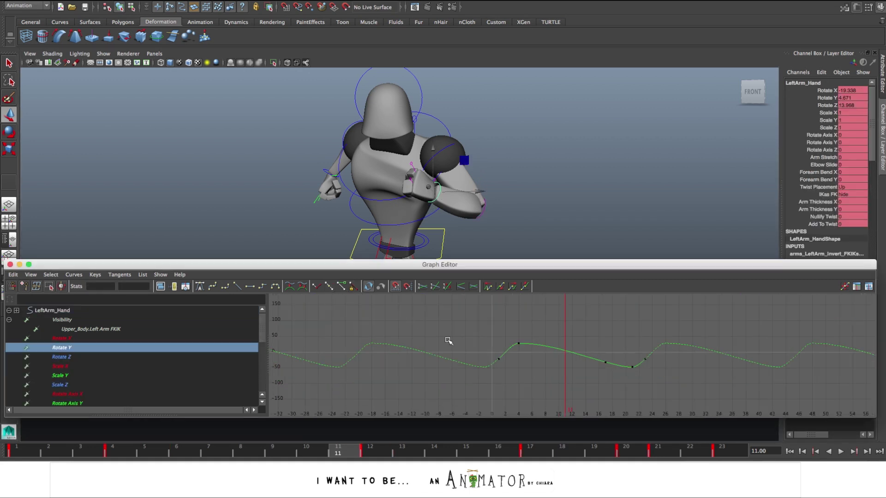